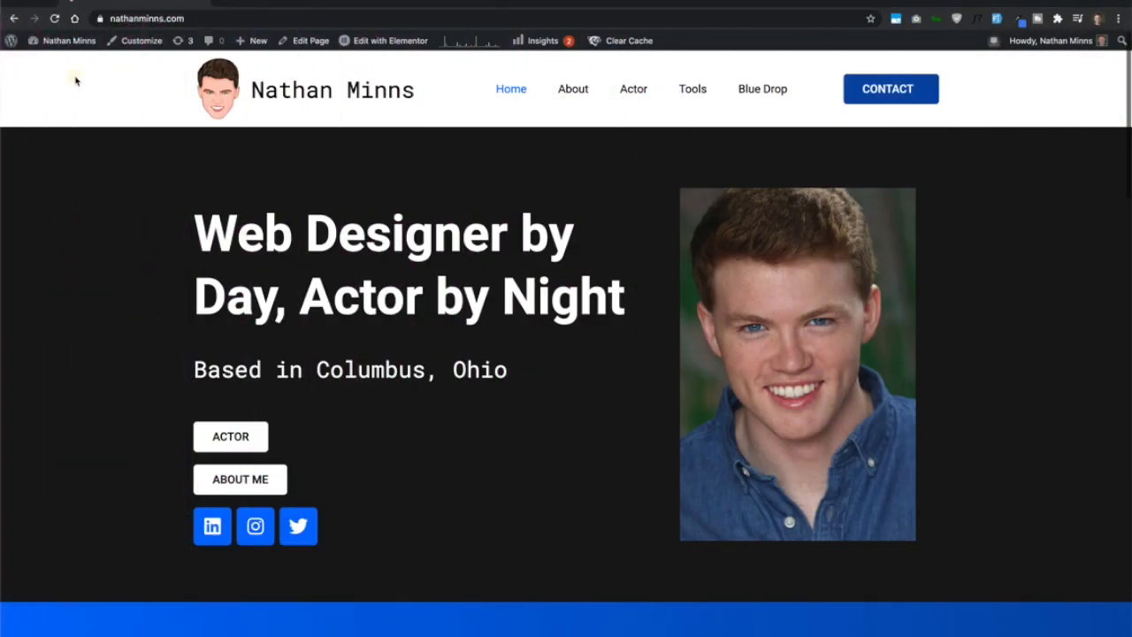
- Go to the site's WordPress dashboard and show the list of popup templates
mouse_move(74, 44)
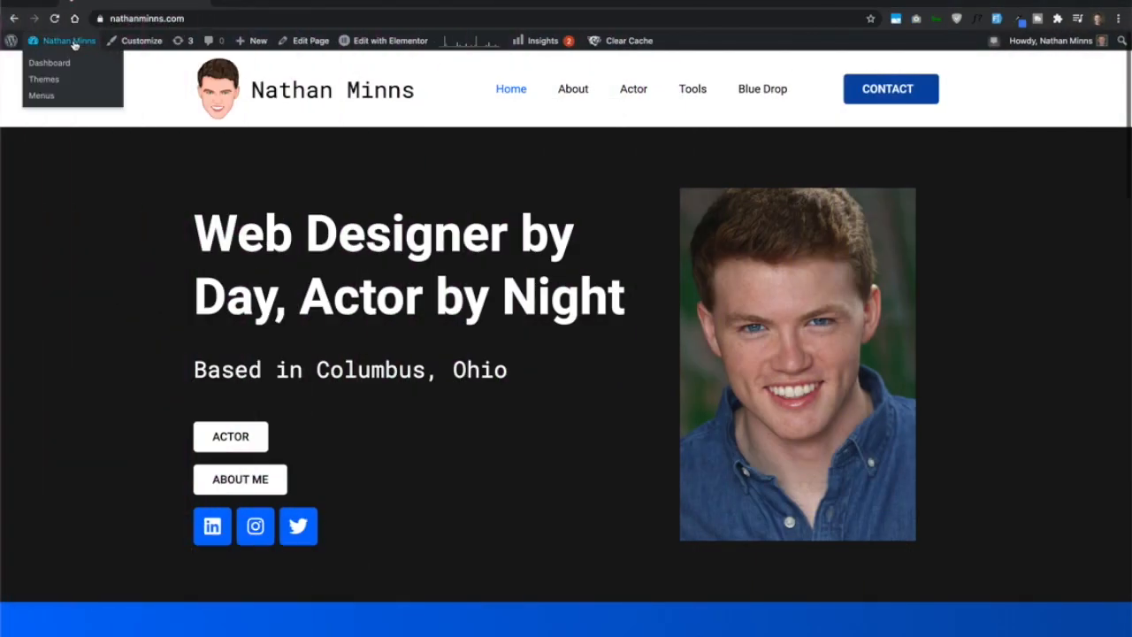
click(68, 43)
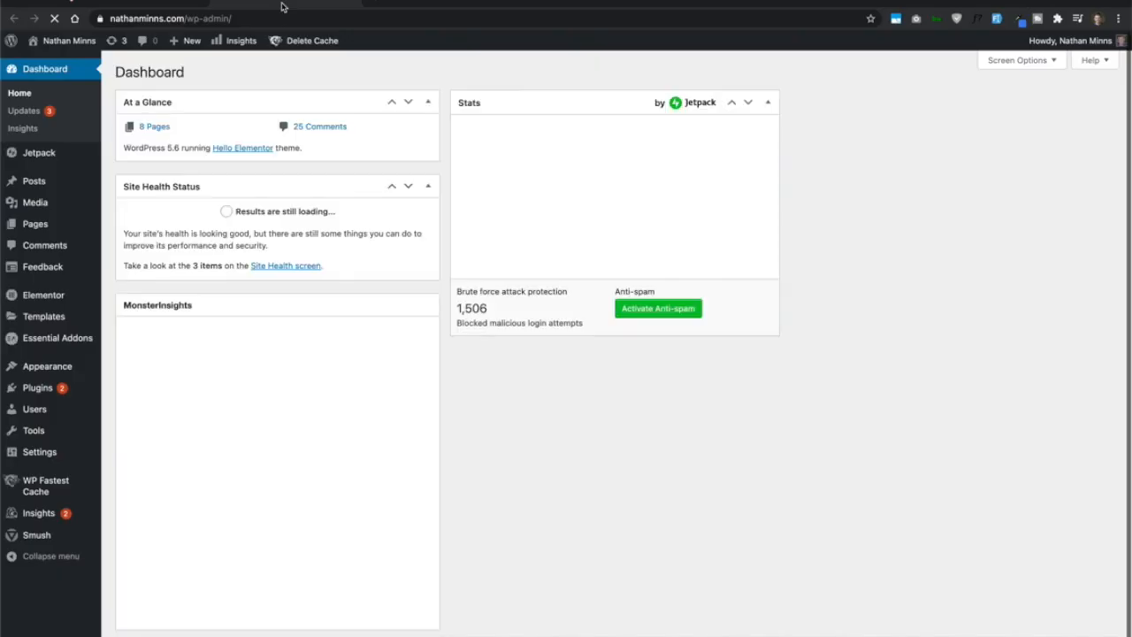
mouse_move(48, 321)
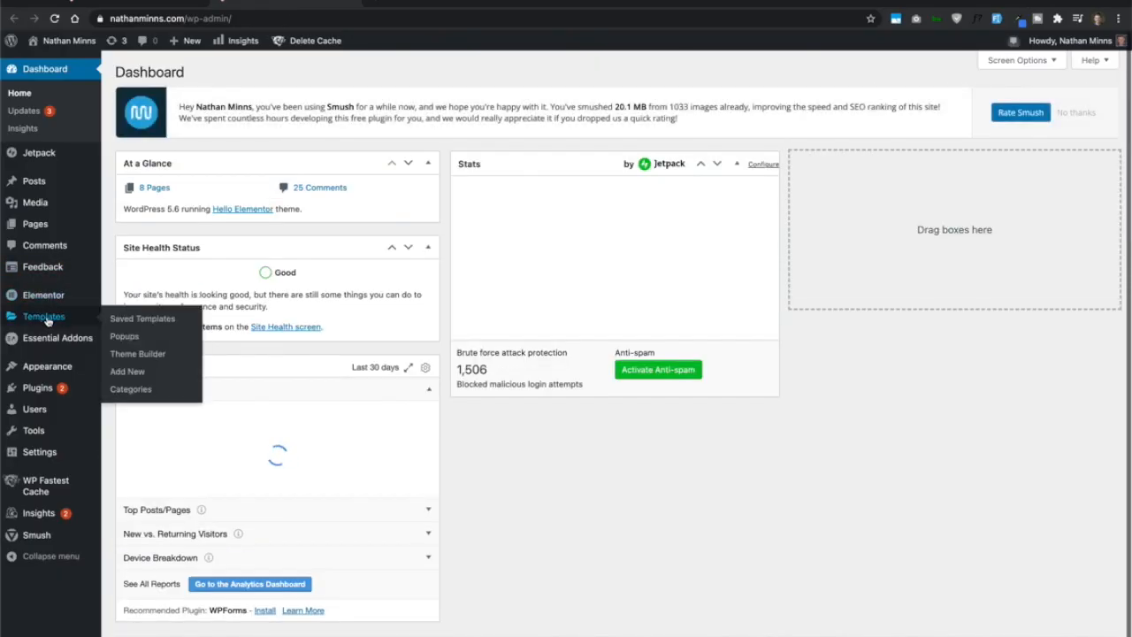
click(133, 338)
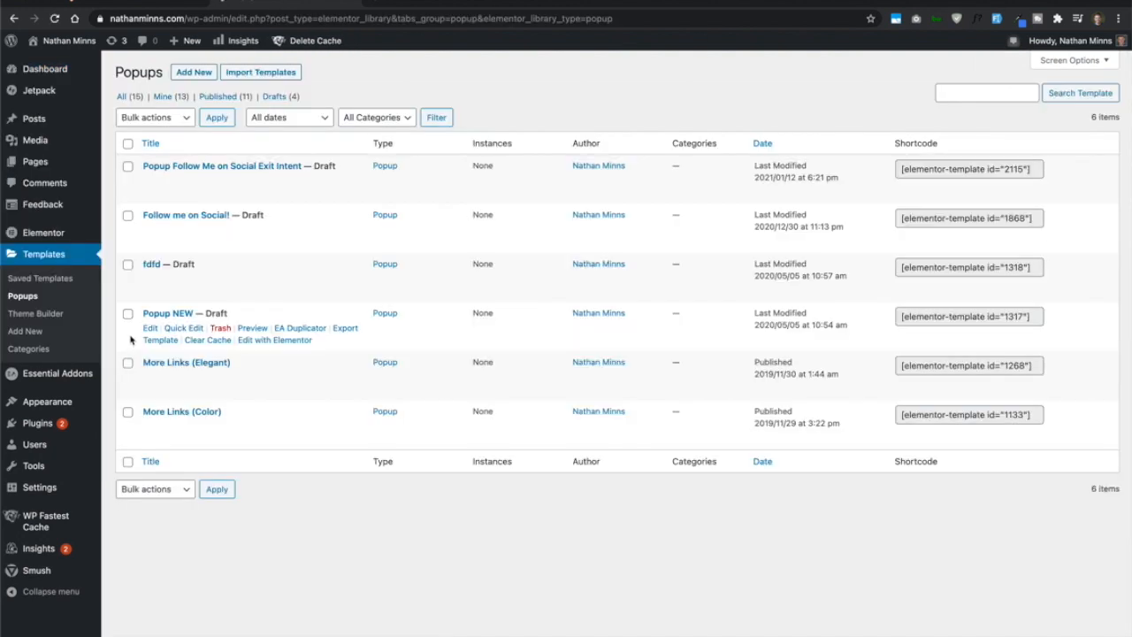
- Create a new popup template named "Minimal Popup Social Icons"
click(189, 73)
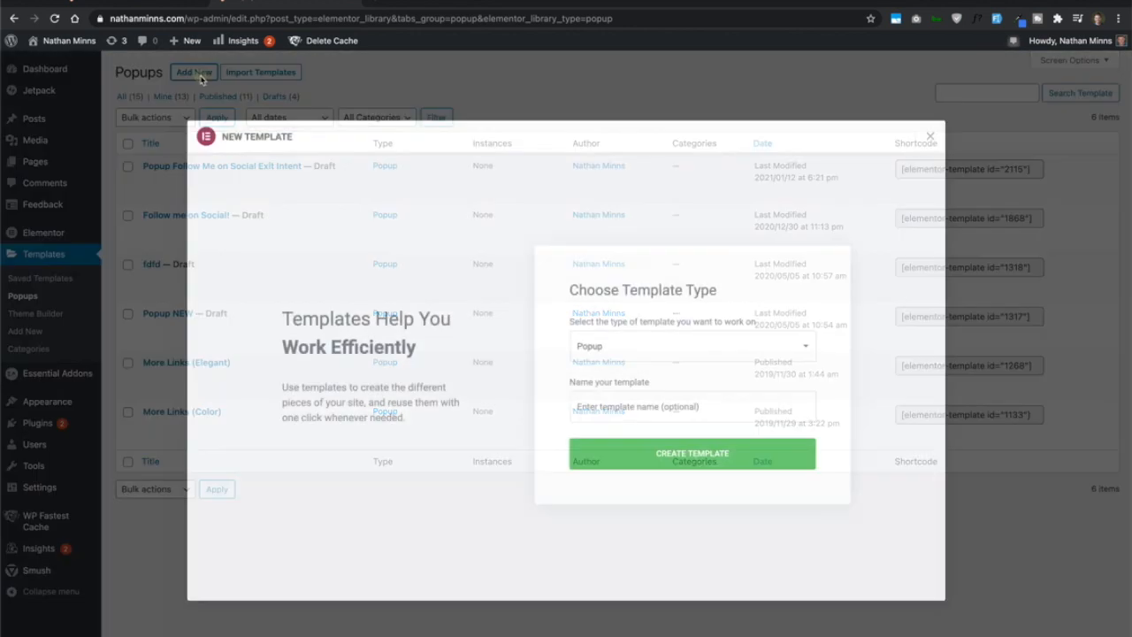
click(682, 406)
text(Popup)
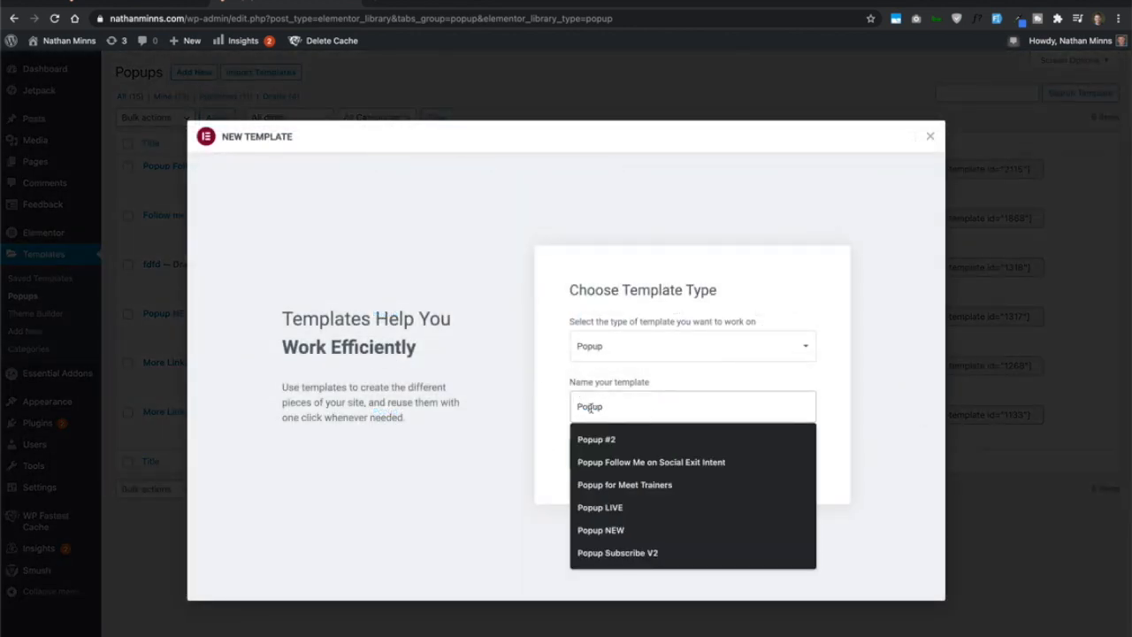
click(577, 406)
text(Minimal)
click(670, 406)
text(Social Icons)
key(BackSpace)
text(cons)
click(689, 461)
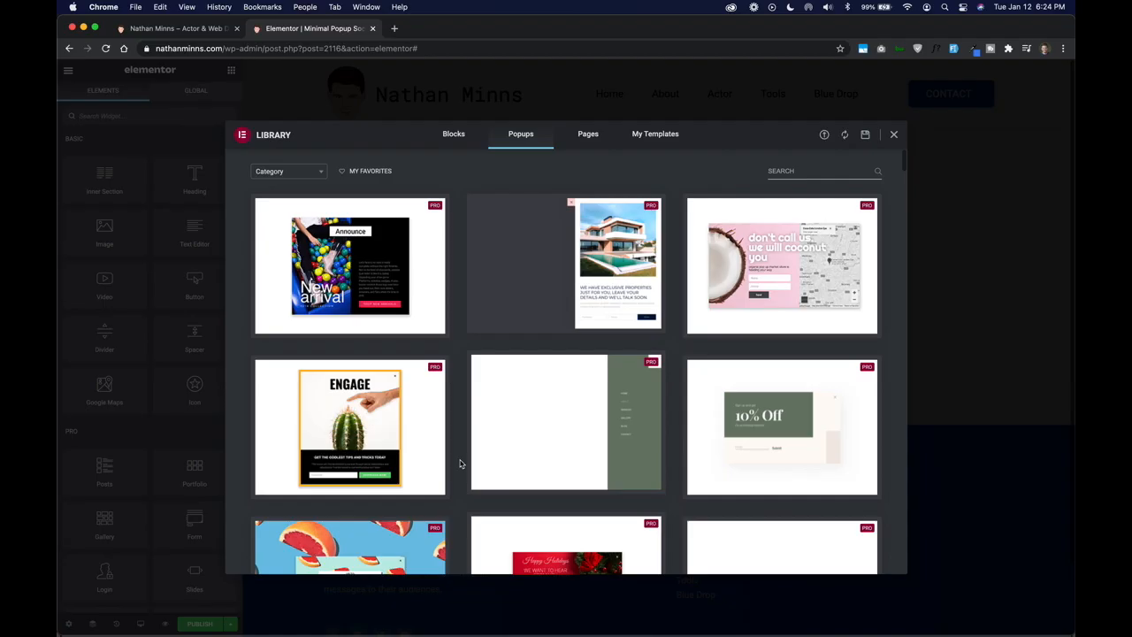
- Examine the library's popup templates, filtering them by the Bottom Bar, Fly-In and Slide-In categories
scroll(460, 464, down, 10)
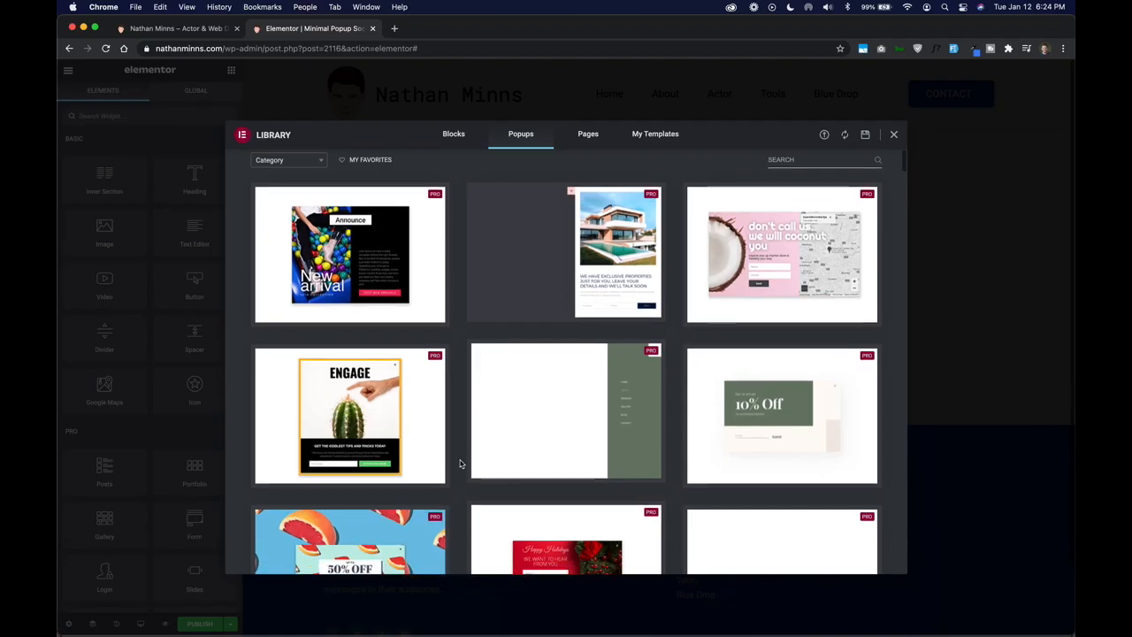
scroll(460, 464, down, 8)
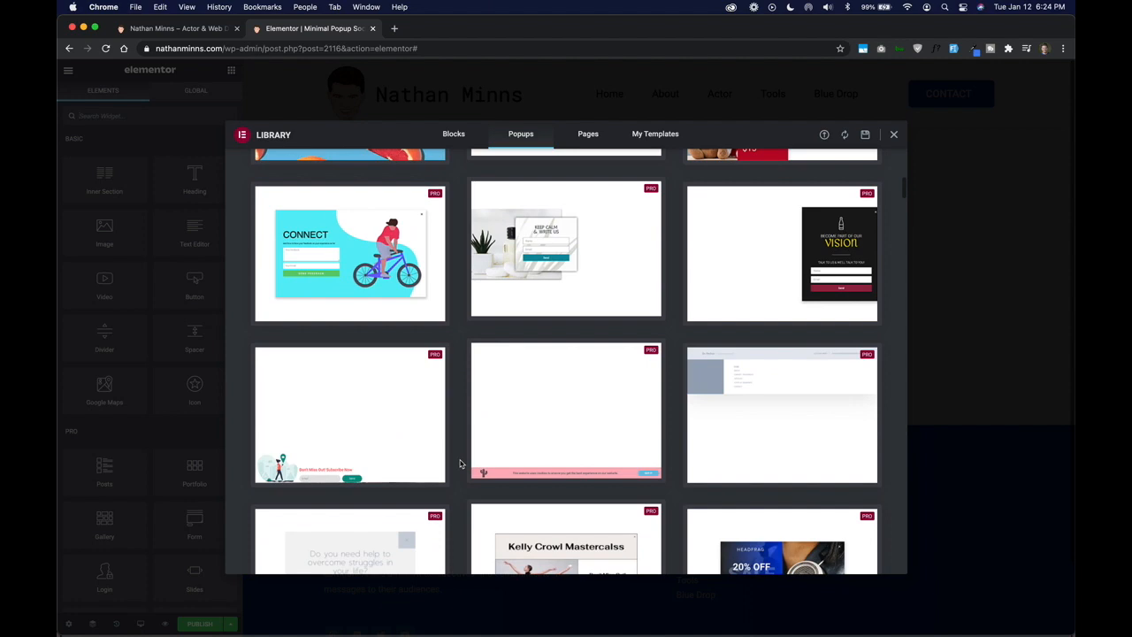
scroll(460, 464, up, 20)
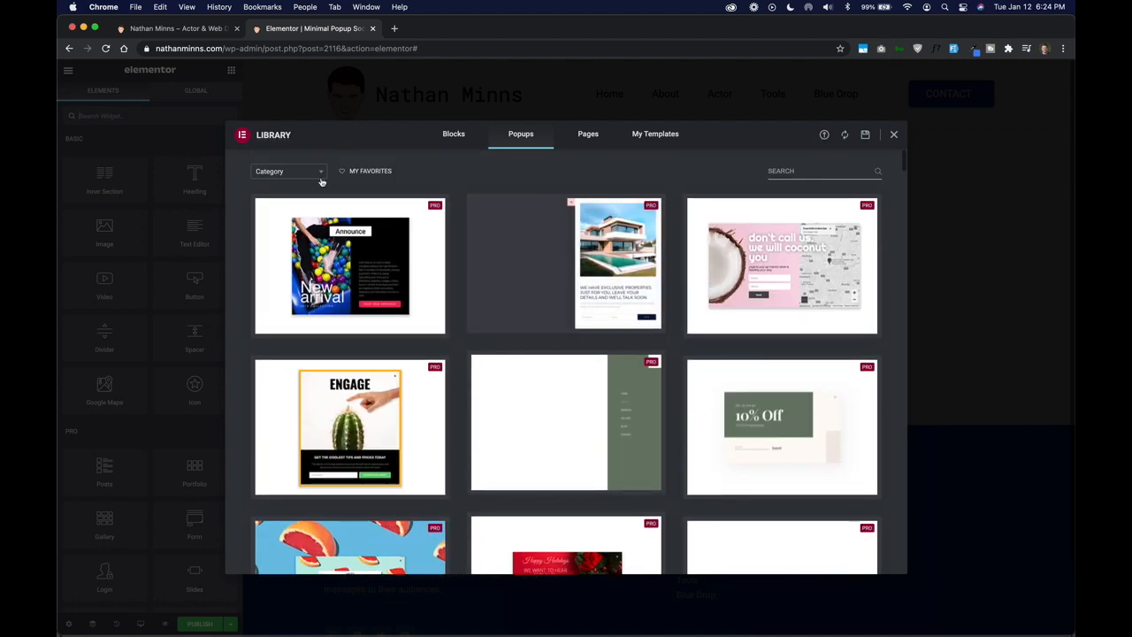
click(285, 171)
click(293, 208)
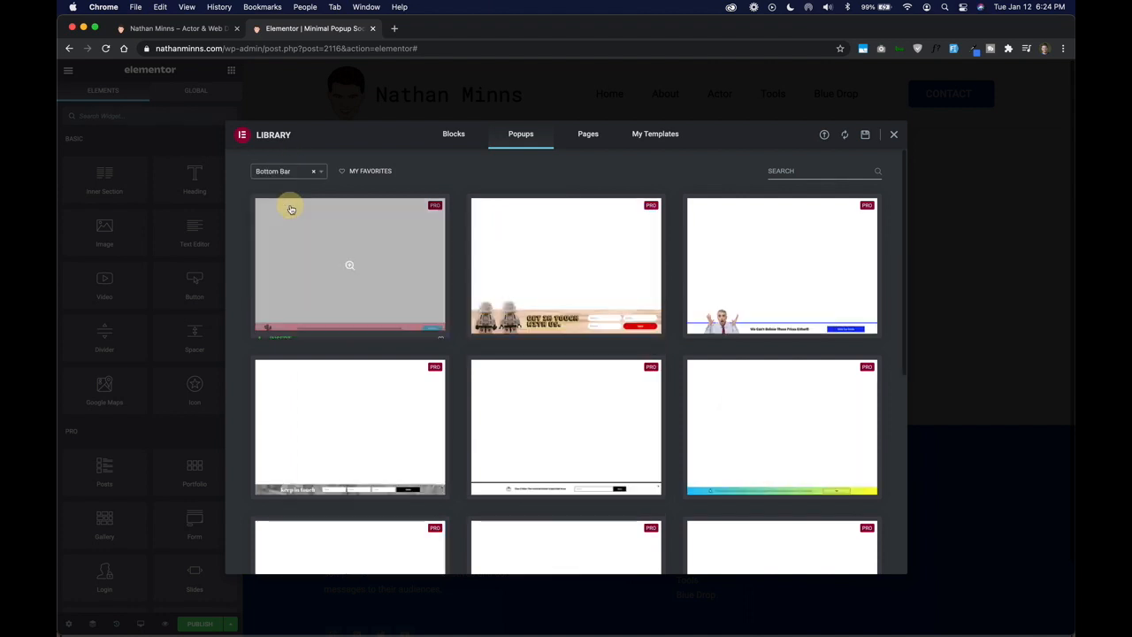
click(284, 171)
click(274, 239)
click(283, 173)
click(282, 290)
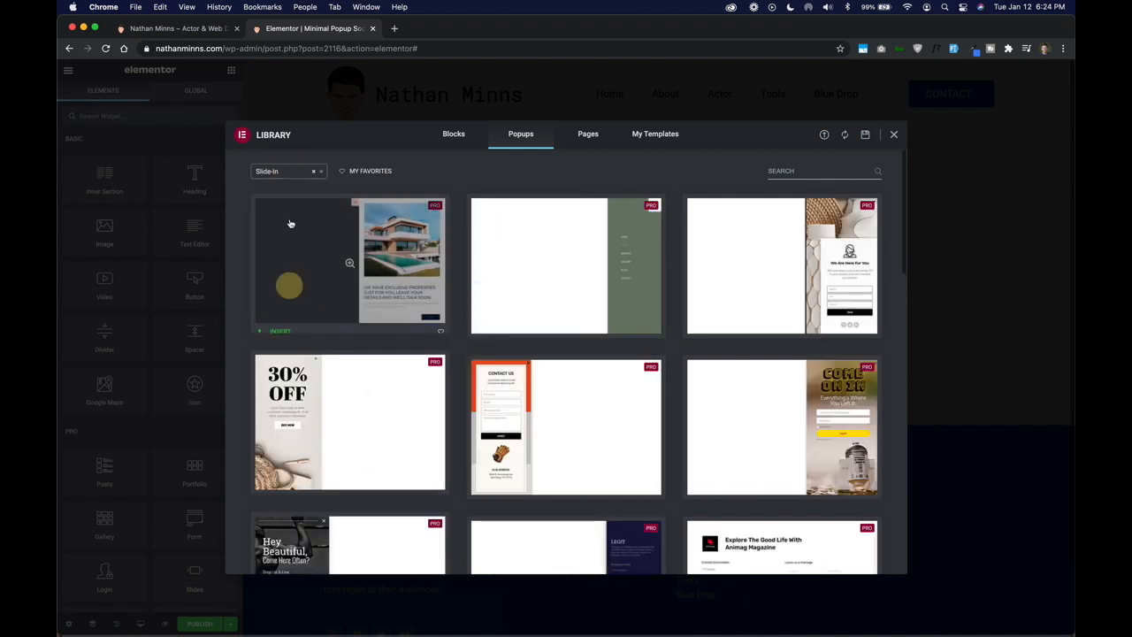
- Clear the category filter so the library lists all popup templates
click(280, 173)
click(278, 171)
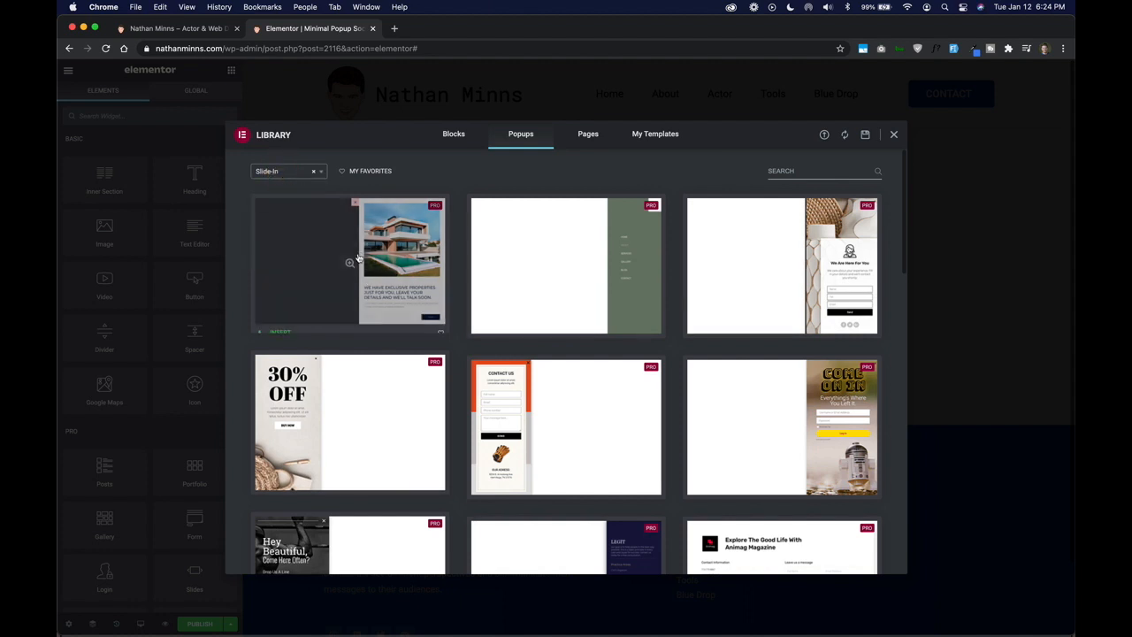
click(286, 171)
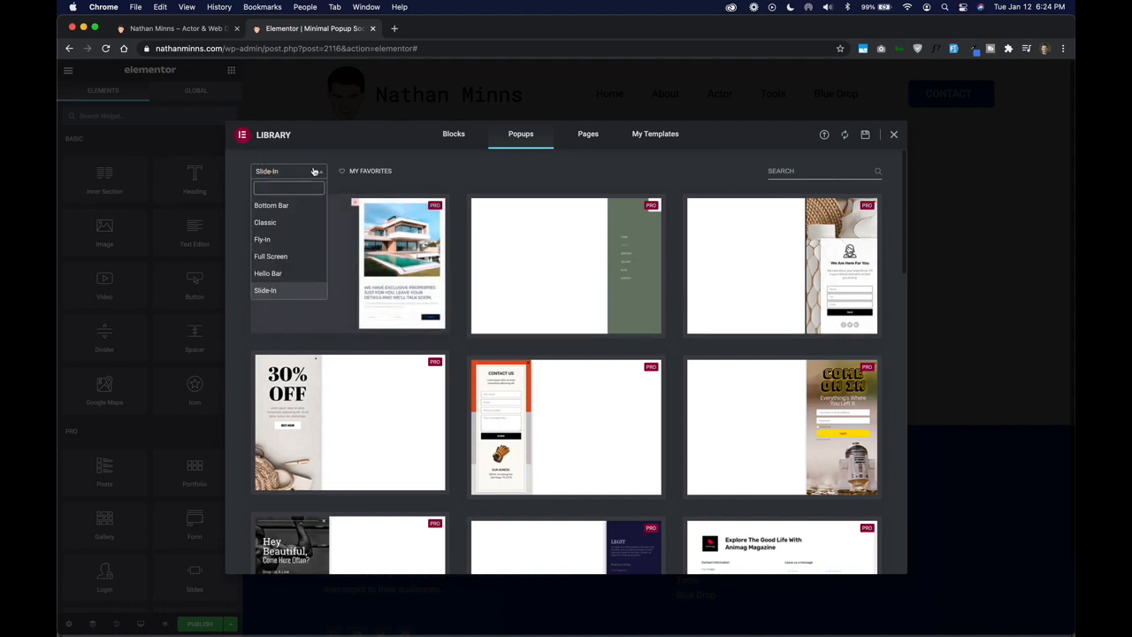
click(314, 172)
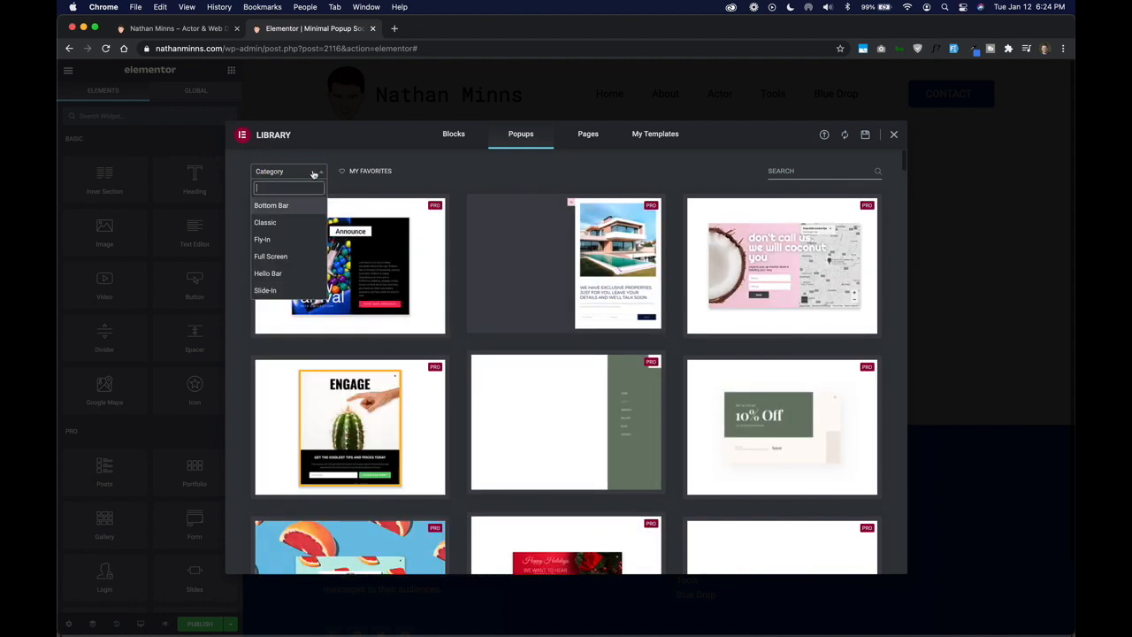
click(455, 203)
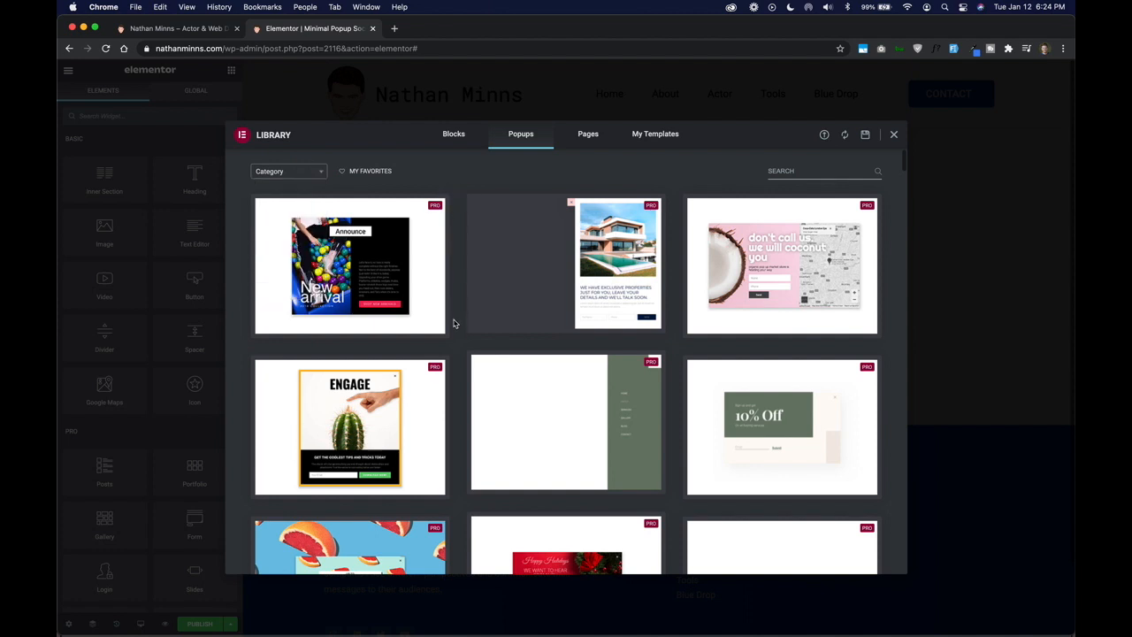
- Show only the favorite popup templates and remove the "New arrival" template from the favorites
mouse_move(444, 327)
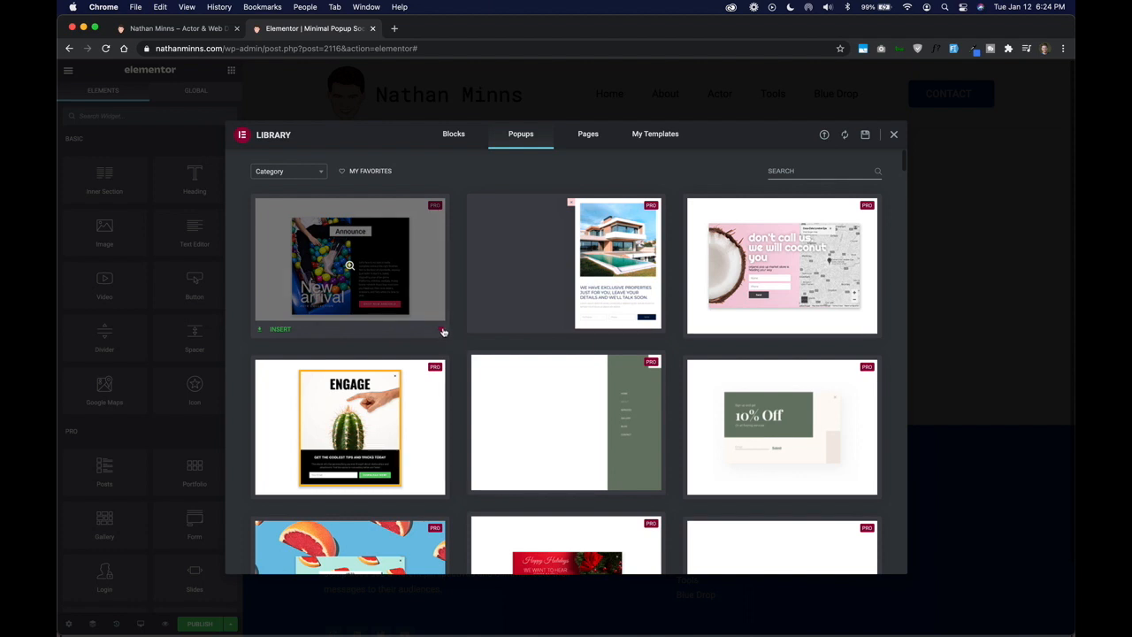
click(367, 173)
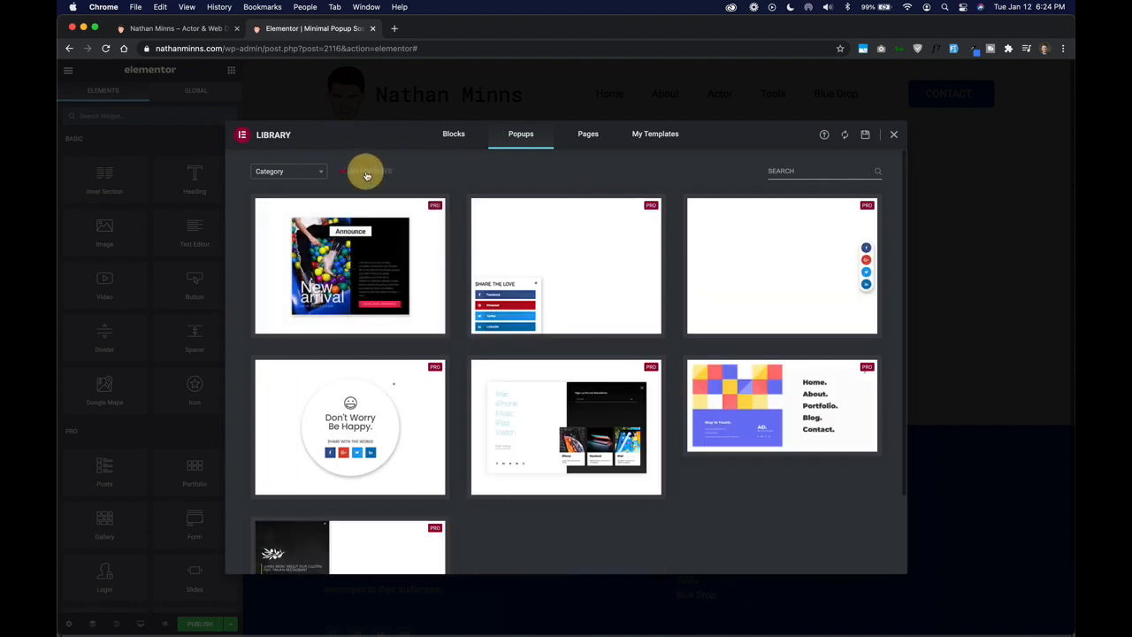
scroll(415, 464, down, 2)
scroll(416, 465, up, 2)
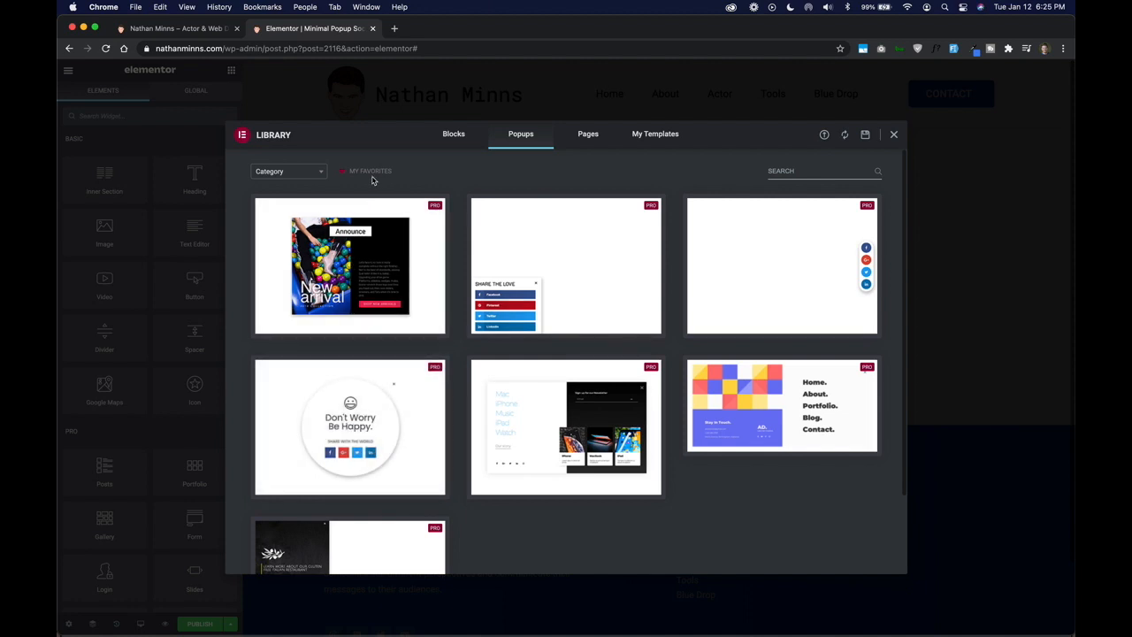
click(440, 330)
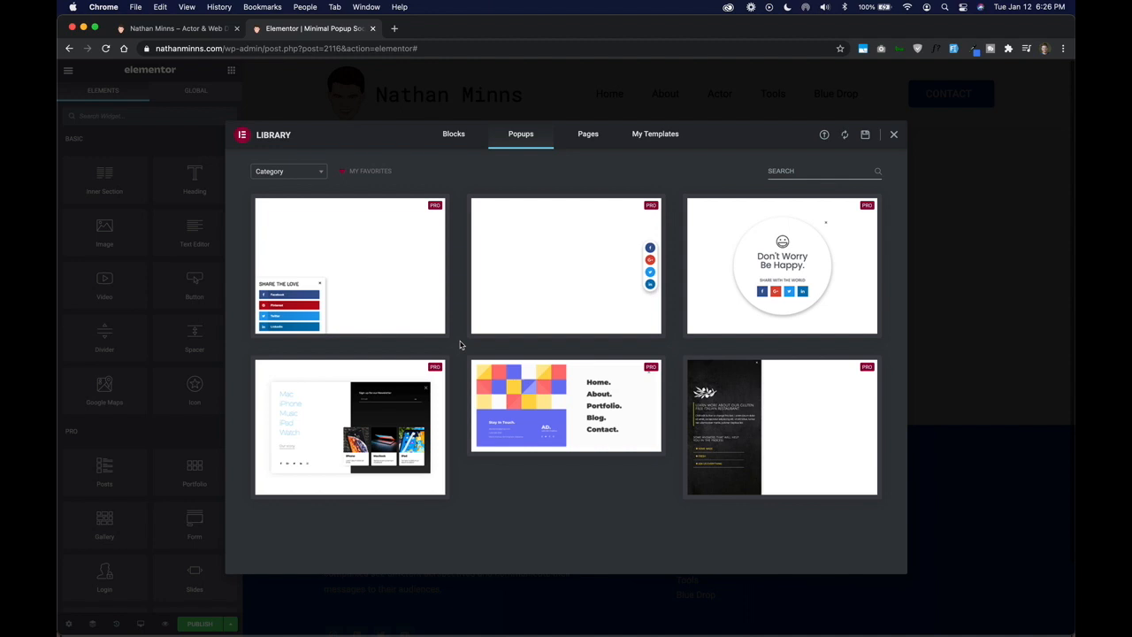
- Insert the favorite popup template with the vertical column of round social icons and preview it without the editing panel
mouse_move(540, 271)
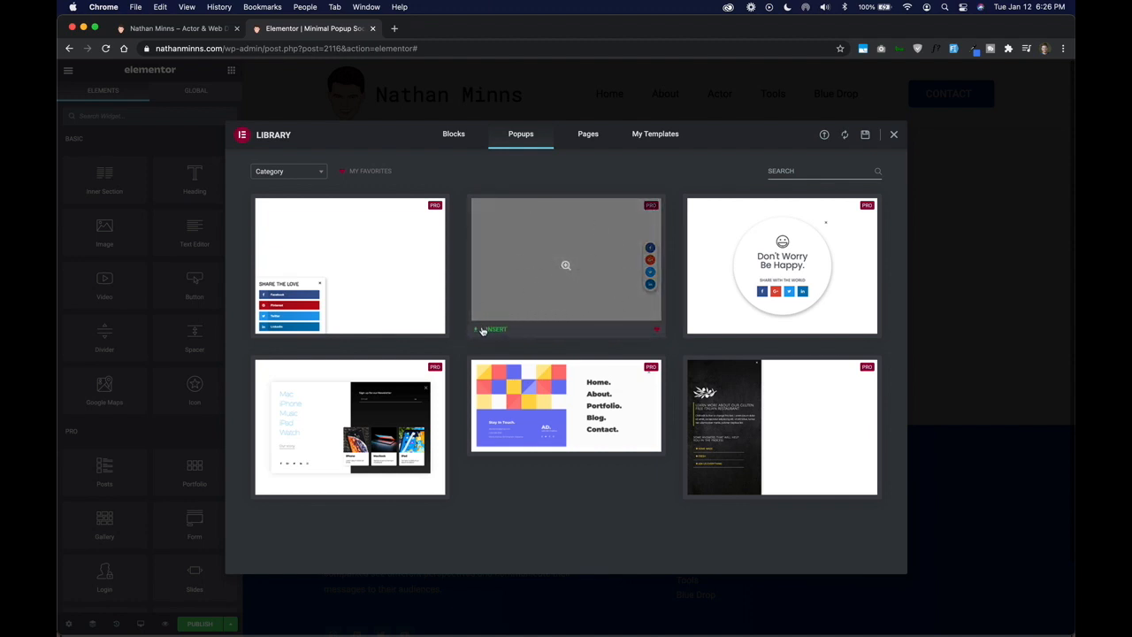
click(492, 330)
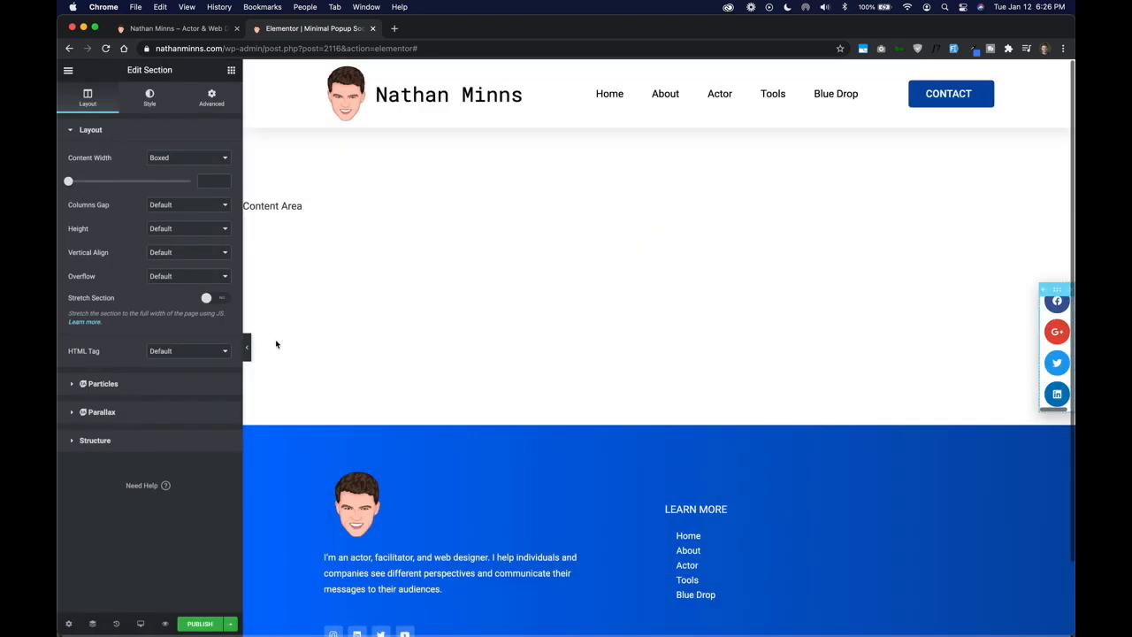
click(249, 351)
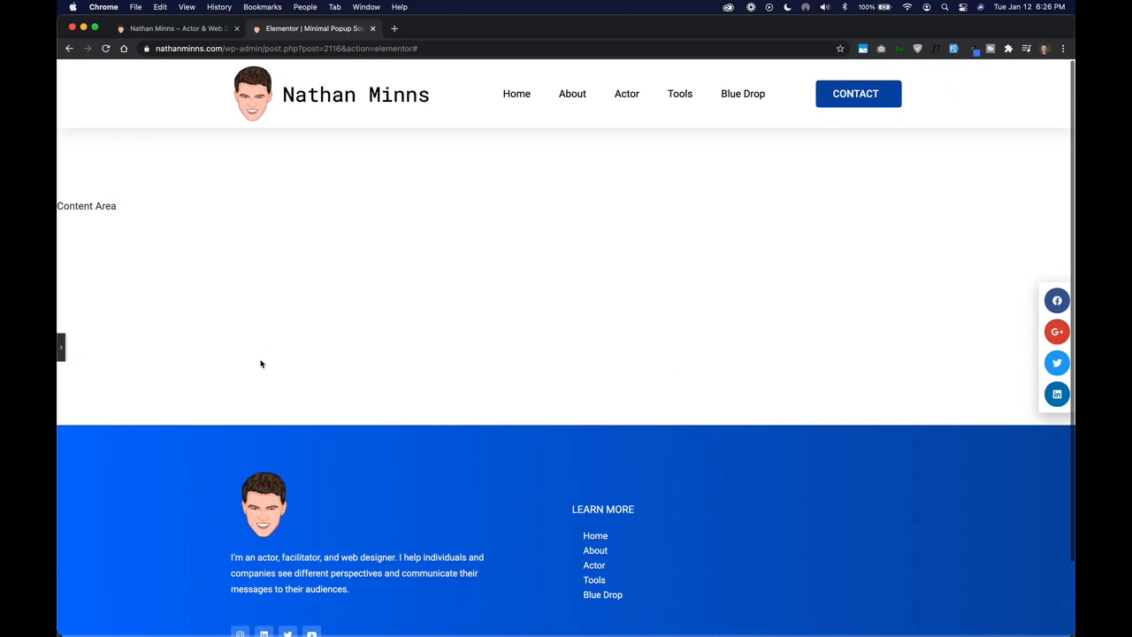
click(59, 352)
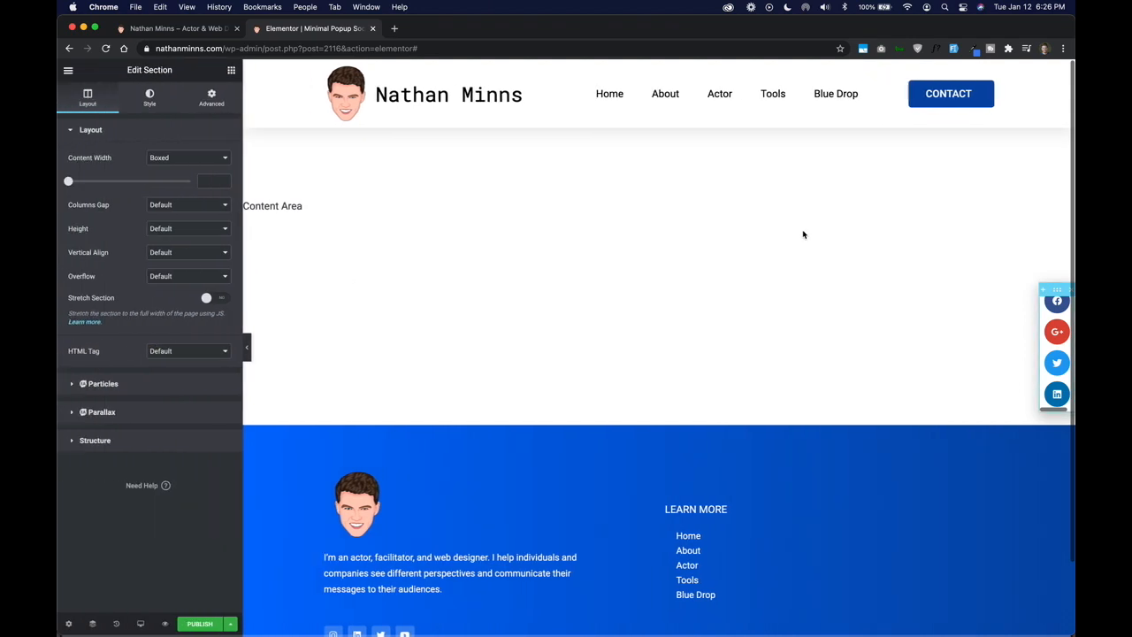
- Replace the popup's share buttons with a Social Icons widget, searching the widgets for "social"
click(1060, 299)
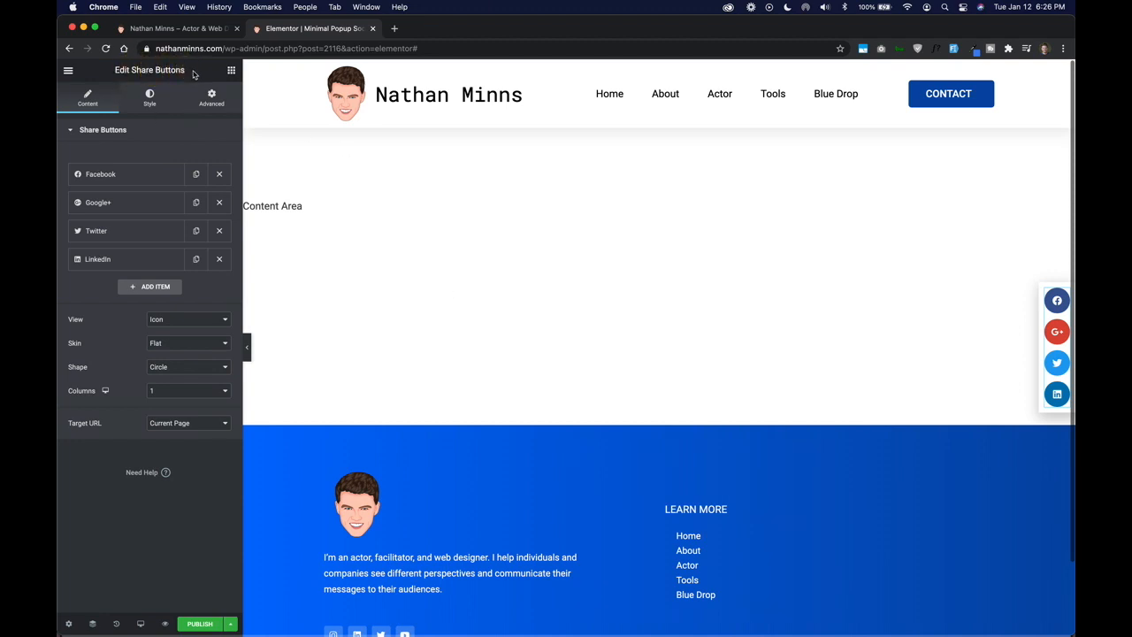
click(230, 70)
click(151, 118)
text(social)
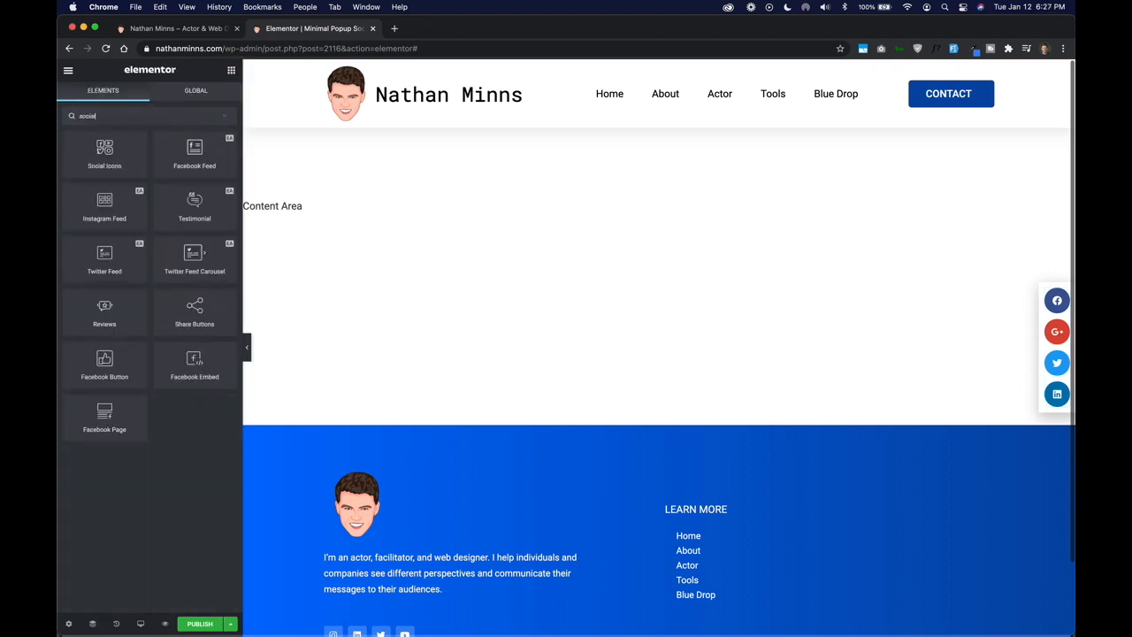
drag(122, 142, 1050, 381)
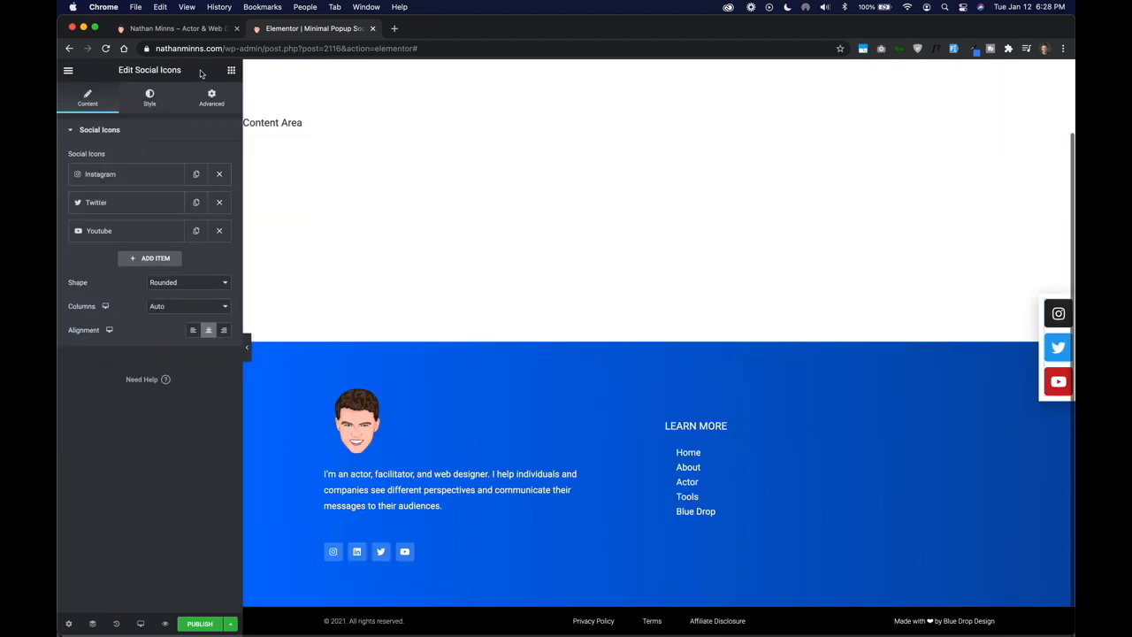
- Add the saved global Social Icons widget above the default icons in the popup and unlink it from global
click(231, 70)
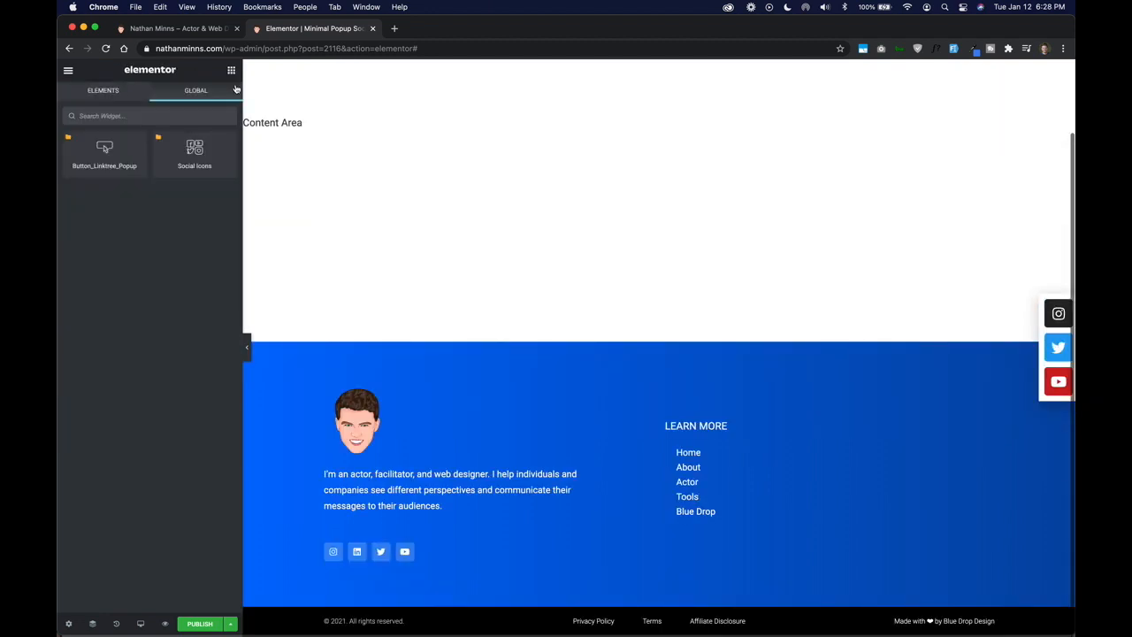
drag(195, 149, 1048, 314)
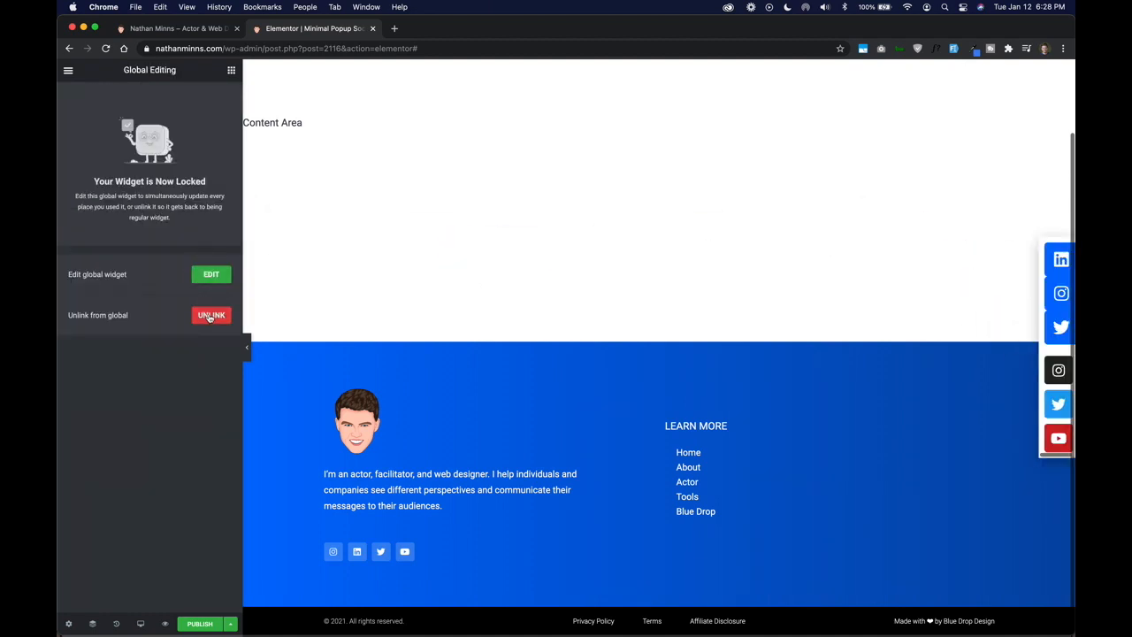
click(209, 317)
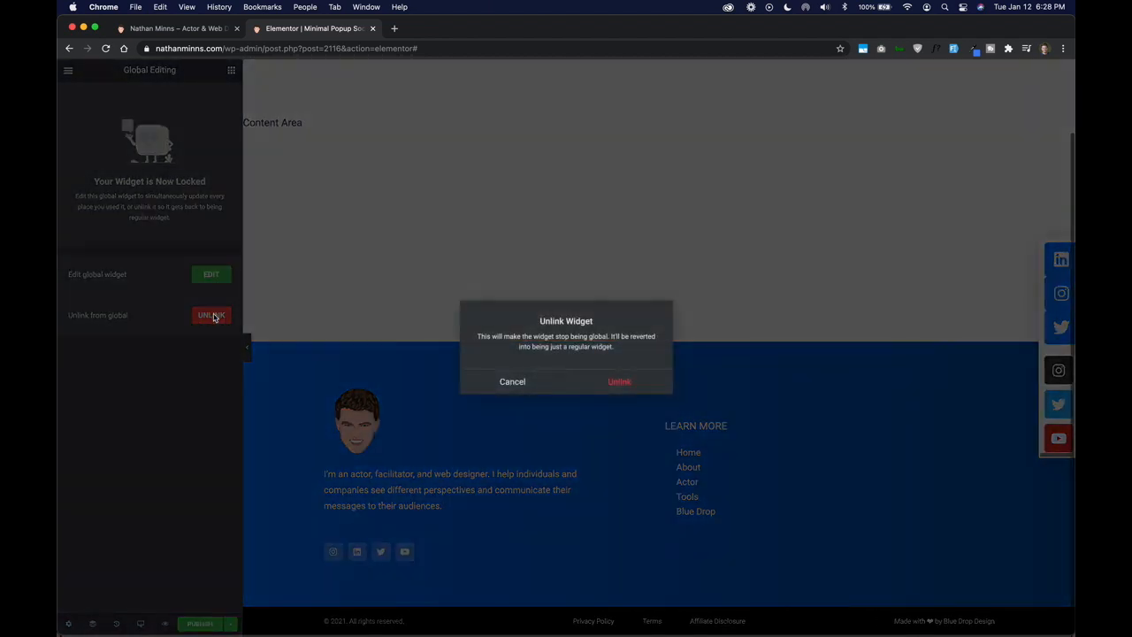
click(608, 380)
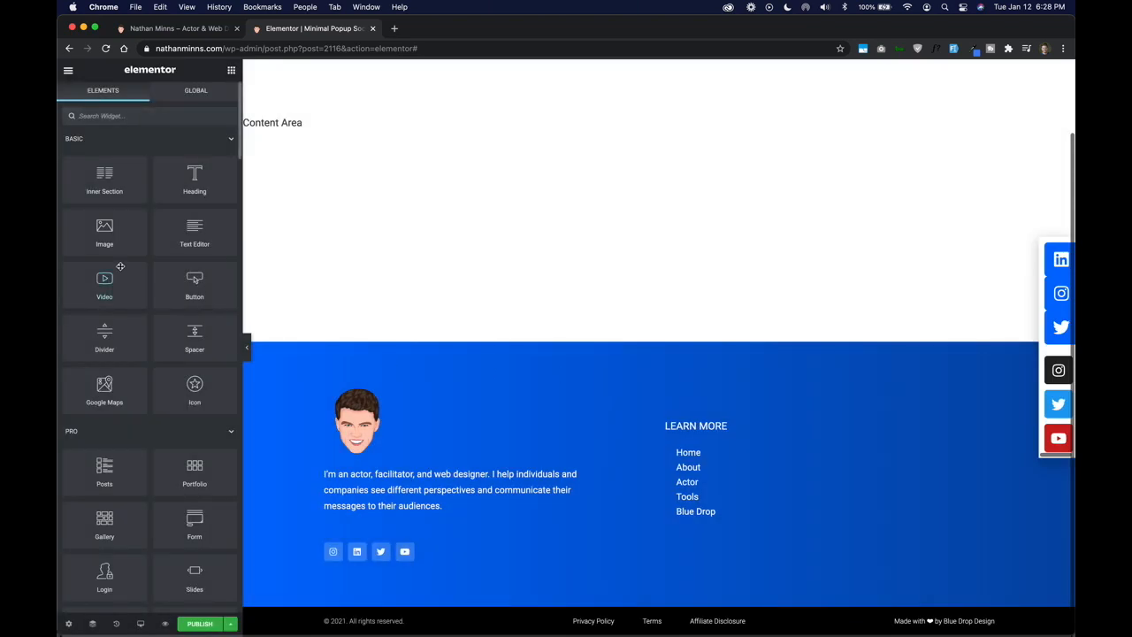
- Style the unlinked social icons with Official Color, a rows gap of 10 and an icon size of 24
click(149, 97)
click(197, 155)
click(198, 147)
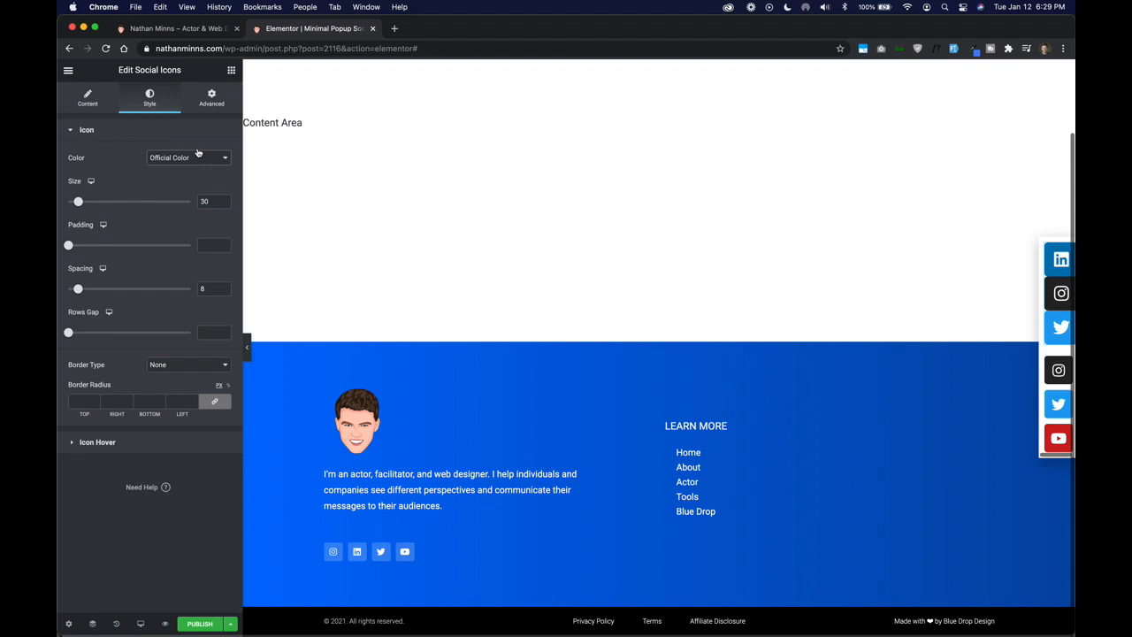
click(70, 333)
mouse_move(70, 334)
mouse_down()
mouse_move(91, 332)
mouse_move(81, 333)
mouse_up()
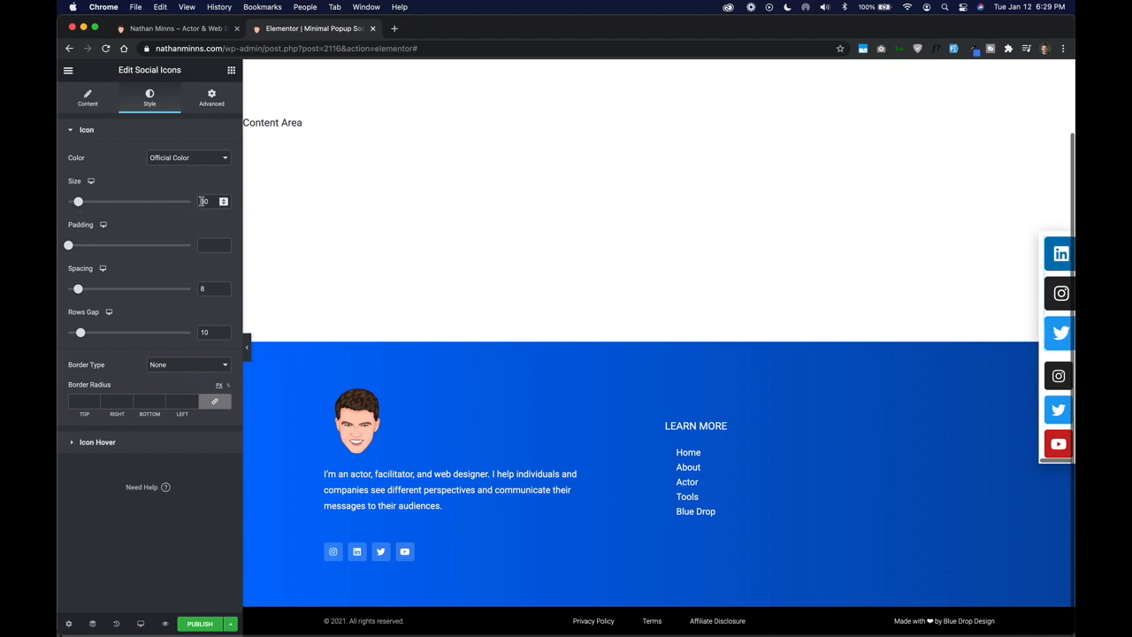
click(204, 202)
text(24)
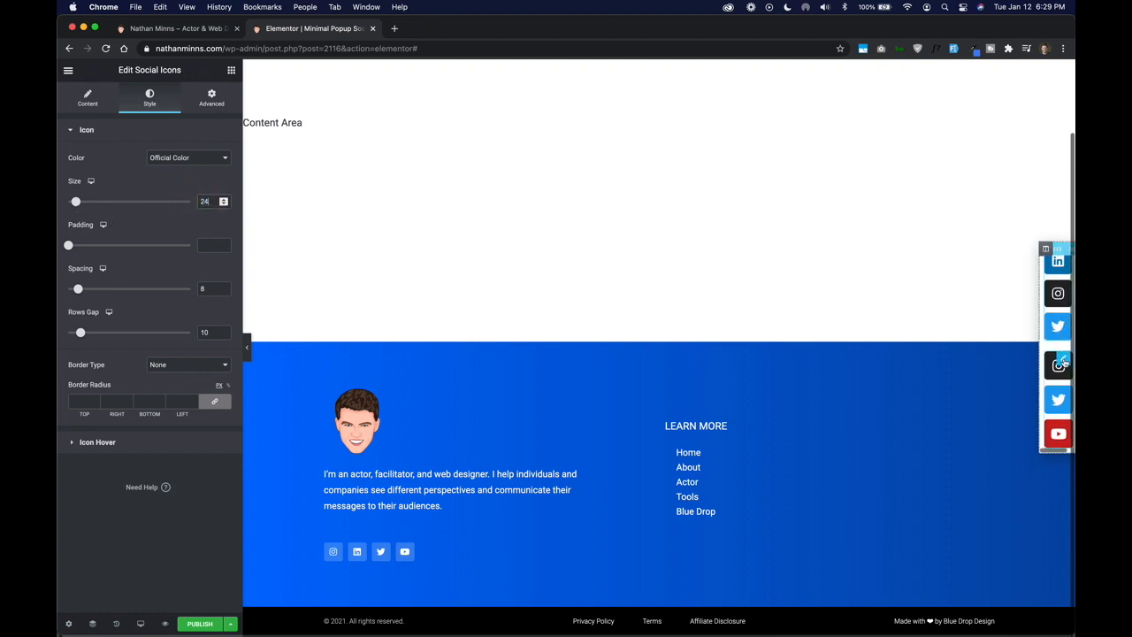
- Delete the default social icons widget below the styled one and duplicate the Twitter item in the remaining widget
right_click(1058, 362)
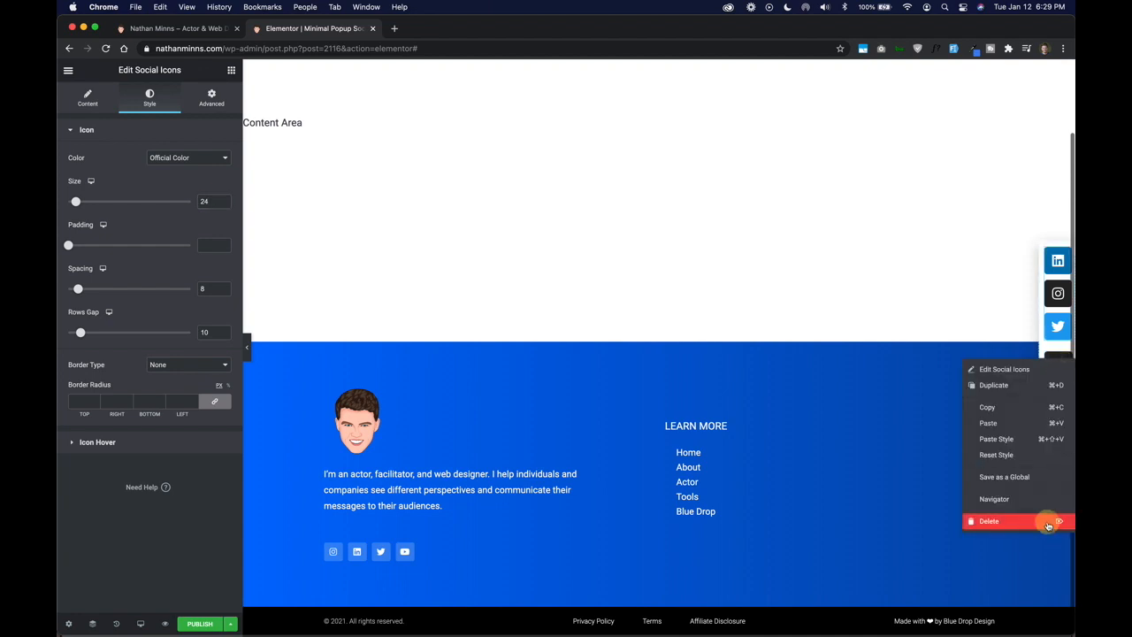
click(1048, 524)
click(79, 116)
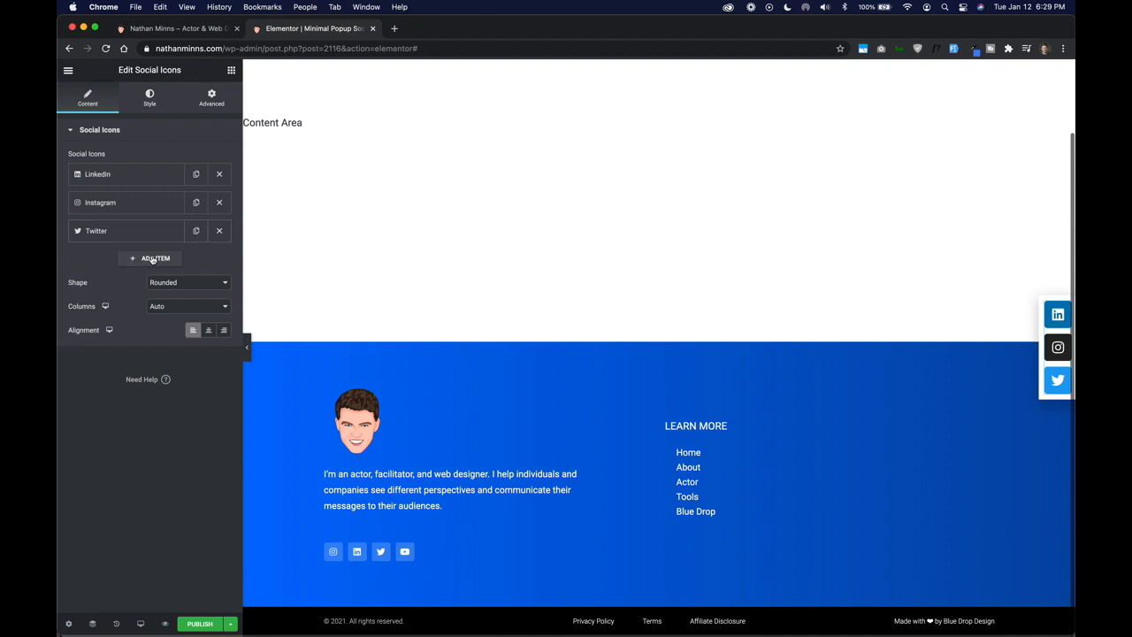
click(195, 230)
click(131, 259)
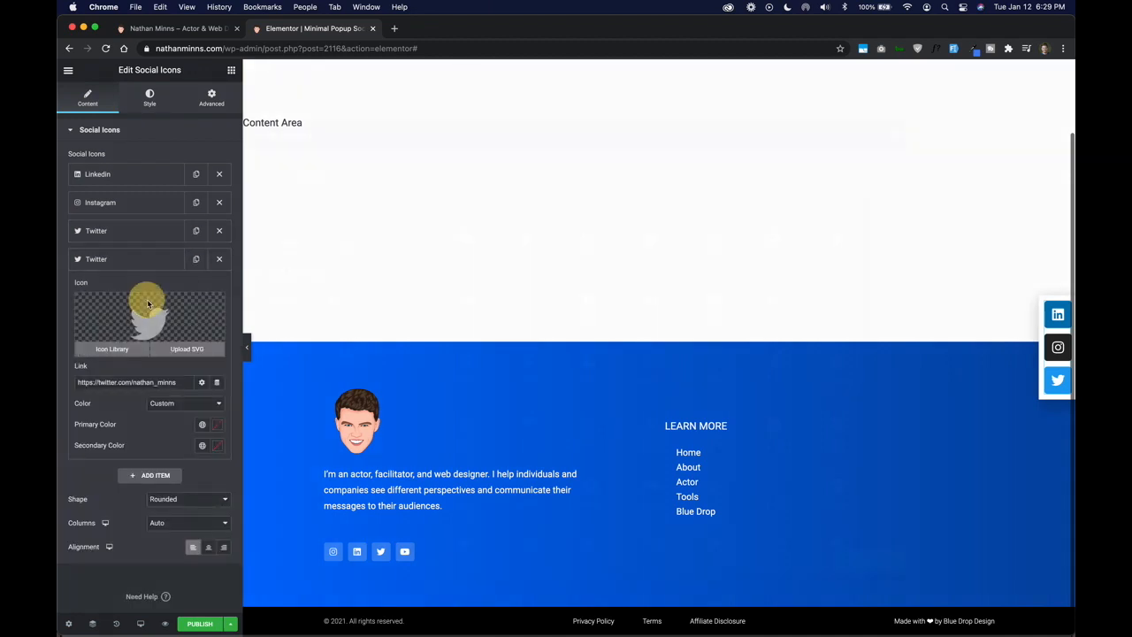
- Turn the duplicated Twitter item into a YouTube item, searching the icon library for "yout" and pasting the YouTube link, and save the popup
click(148, 304)
click(485, 175)
text(yout)
click(473, 232)
click(868, 559)
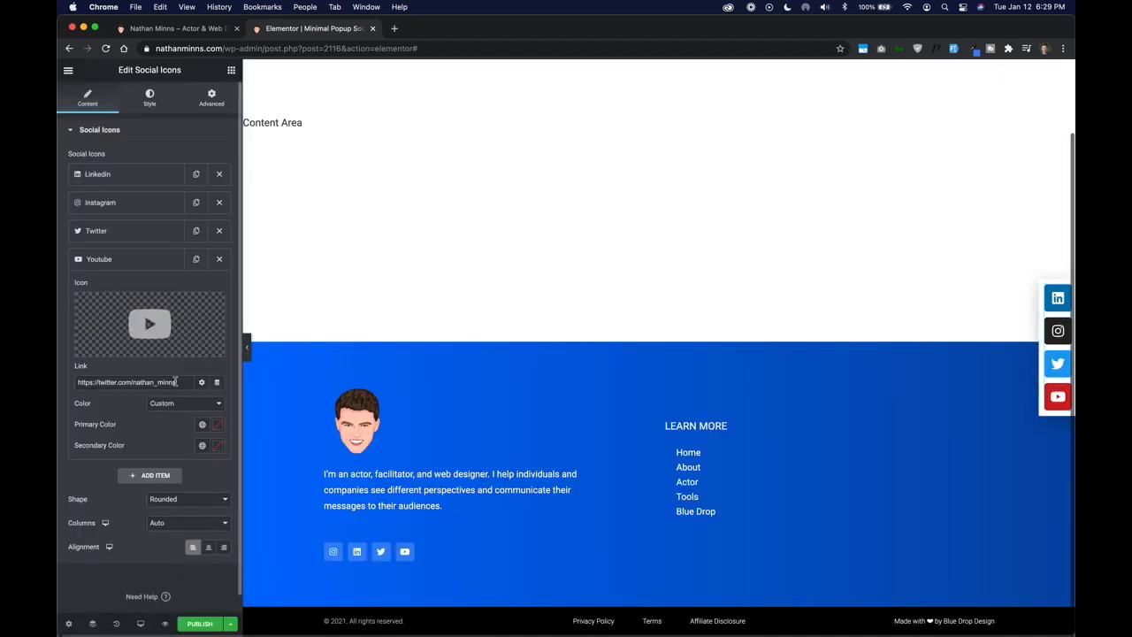
key(super+a)
key(super+v)
click(230, 623)
click(175, 502)
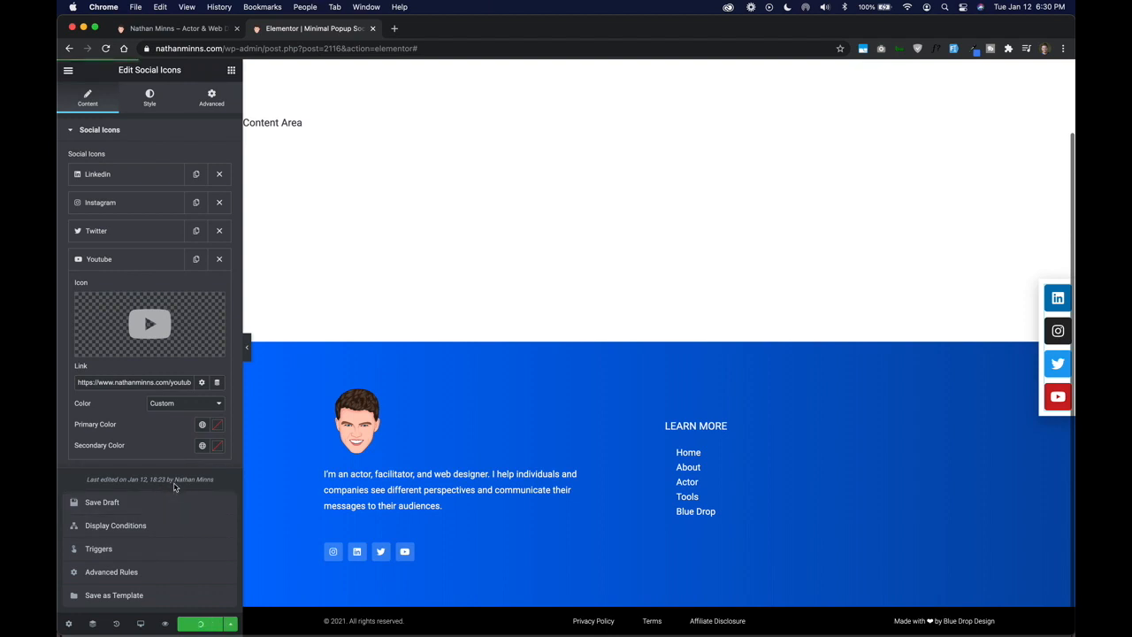
- Try the alternative positions in the popup settings, settle on right and vertically centered, and hide the overlay
click(1057, 287)
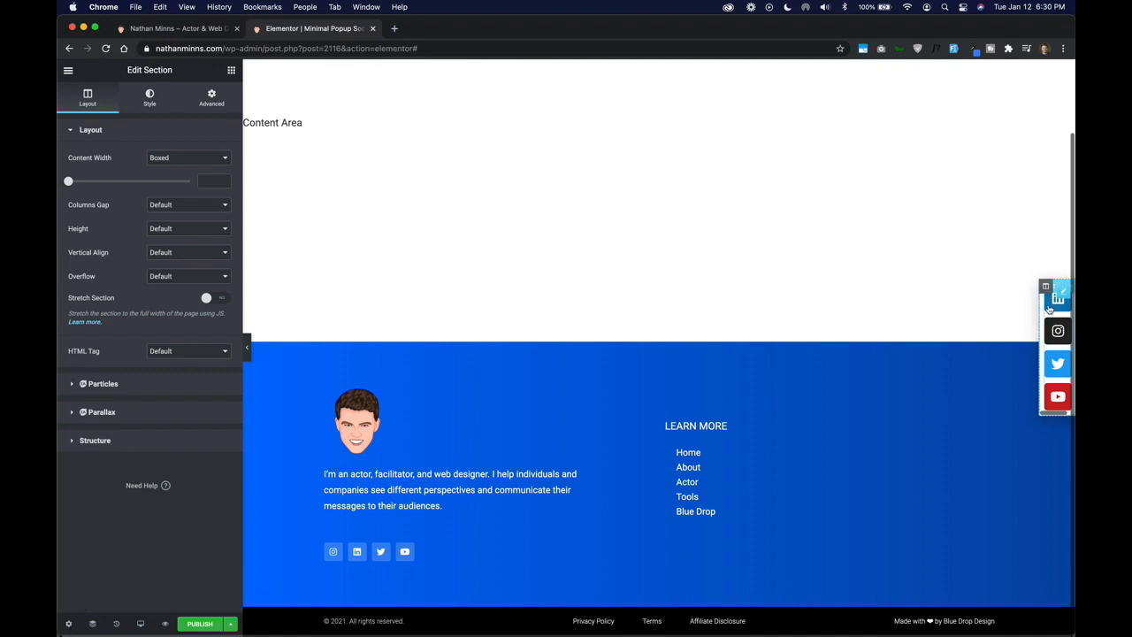
click(68, 623)
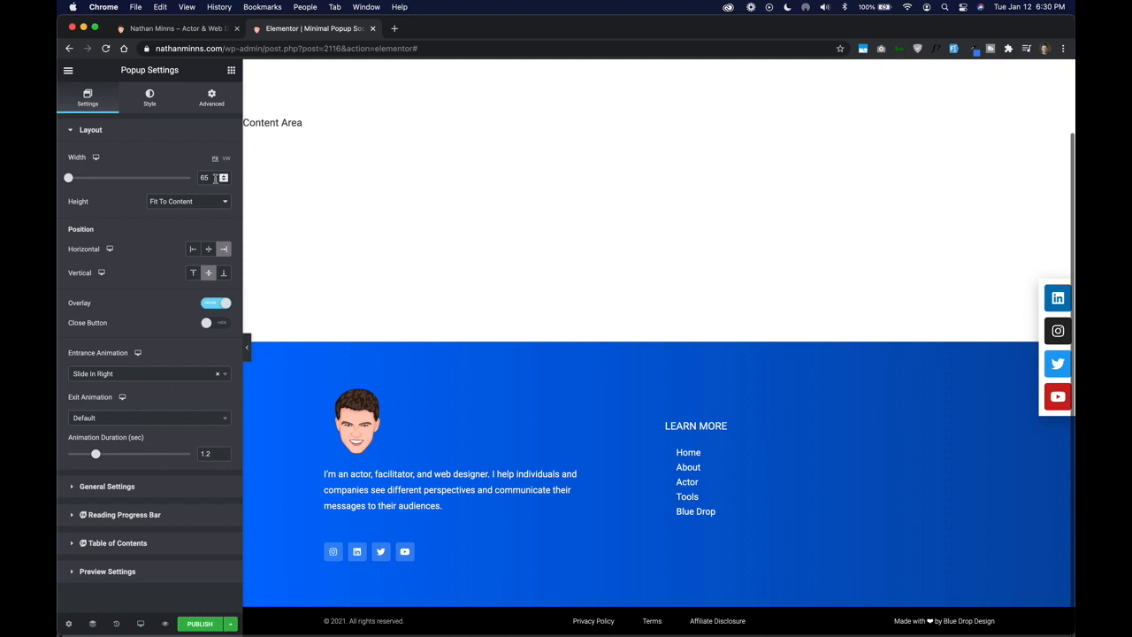
click(192, 249)
click(224, 249)
click(193, 272)
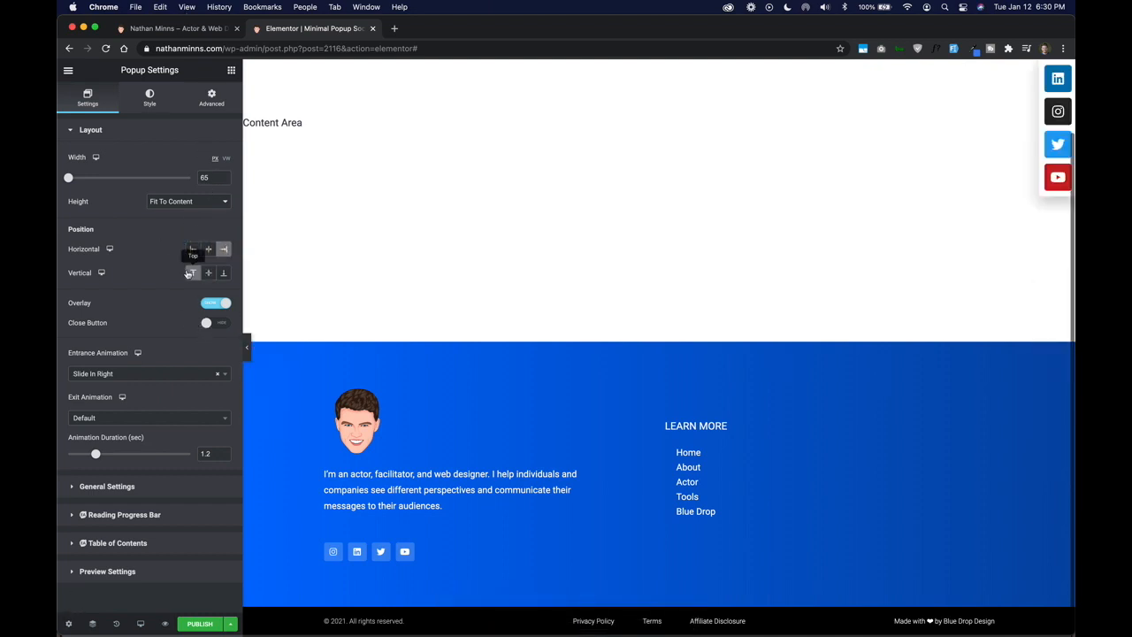
click(224, 272)
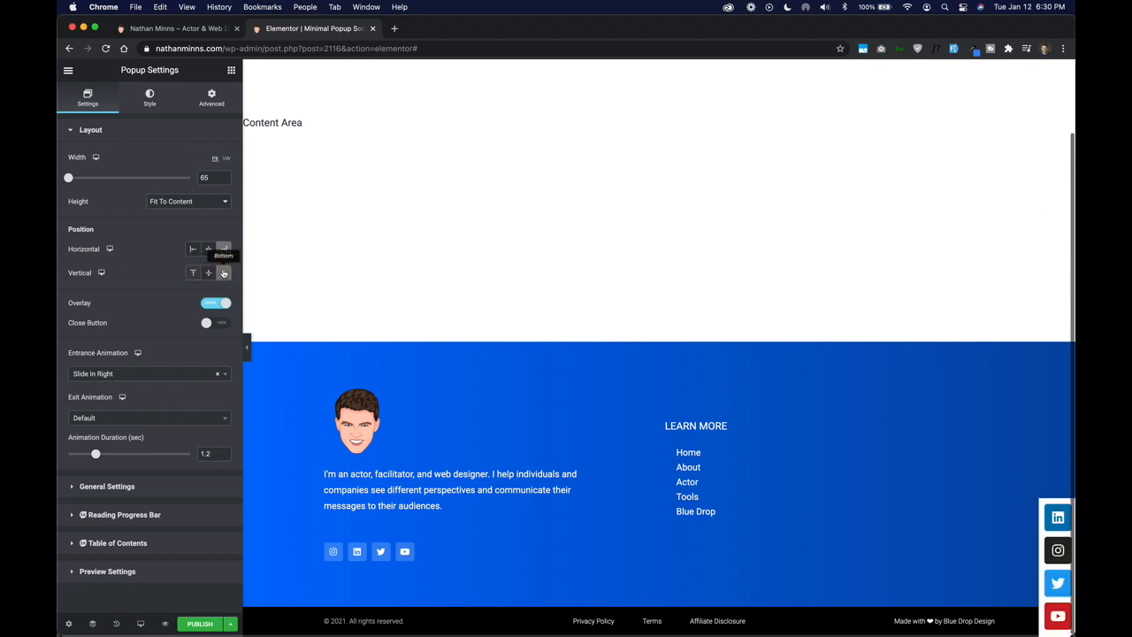
click(208, 273)
click(215, 303)
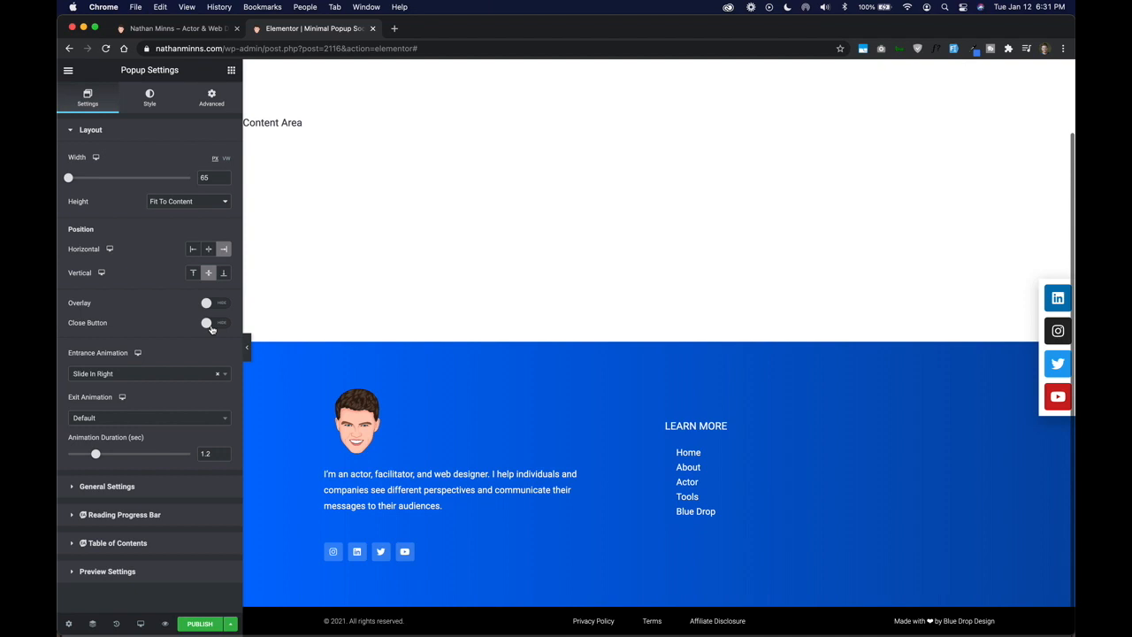
- Enable Avoid Multiple Popups in the popup's advanced settings
click(149, 98)
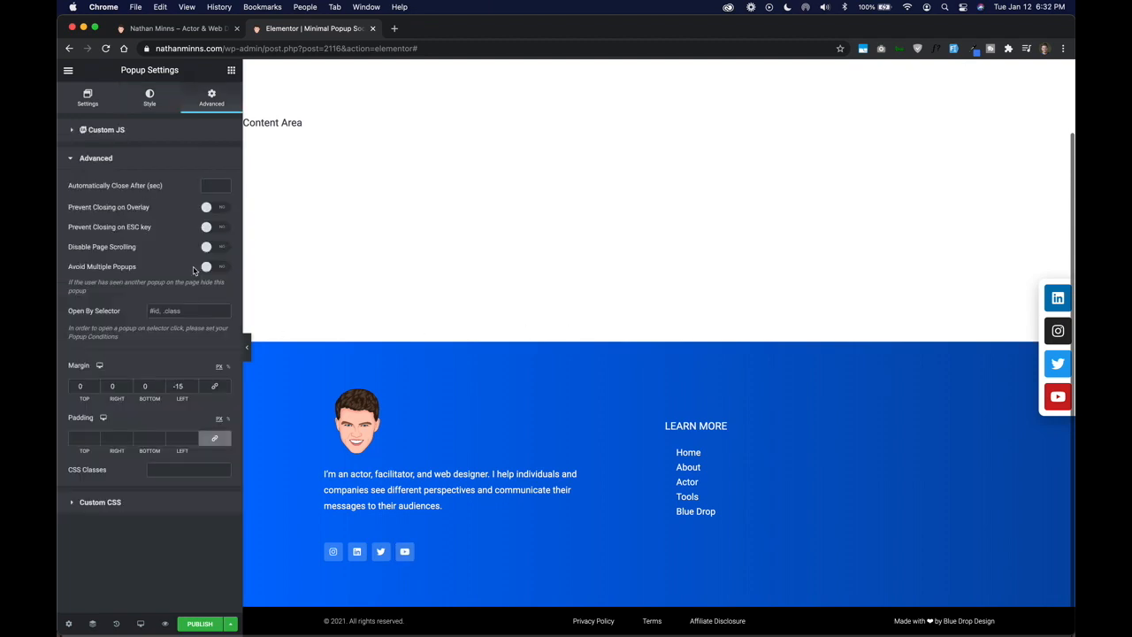
click(210, 267)
scroll(867, 285, up, 2)
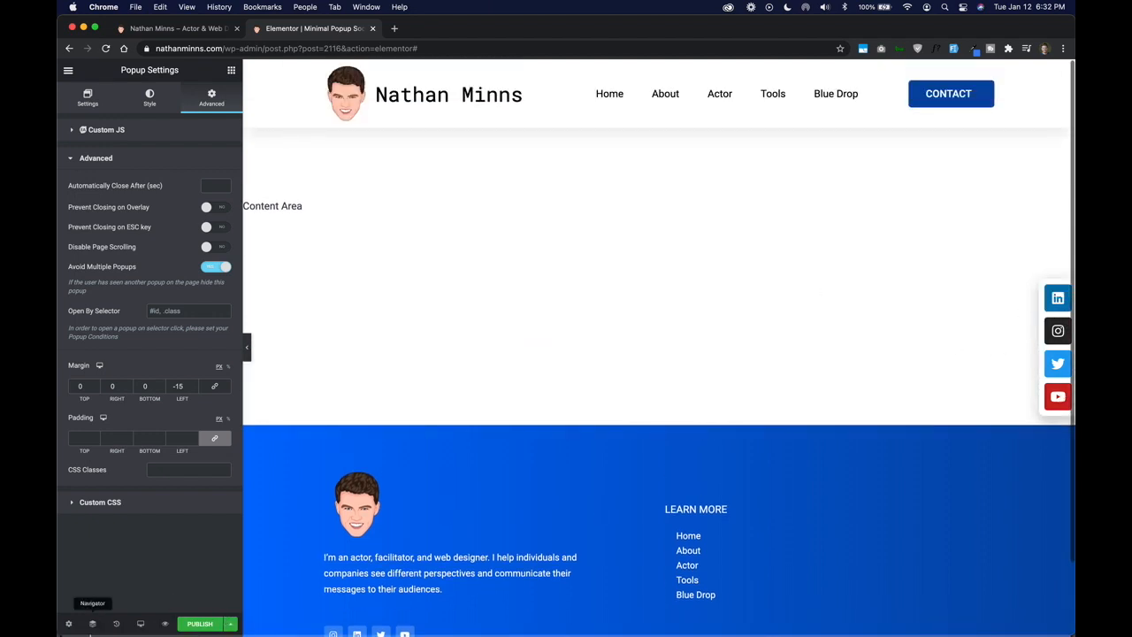
- Start publishing the popup and add a display condition that includes the Entire Site
click(200, 623)
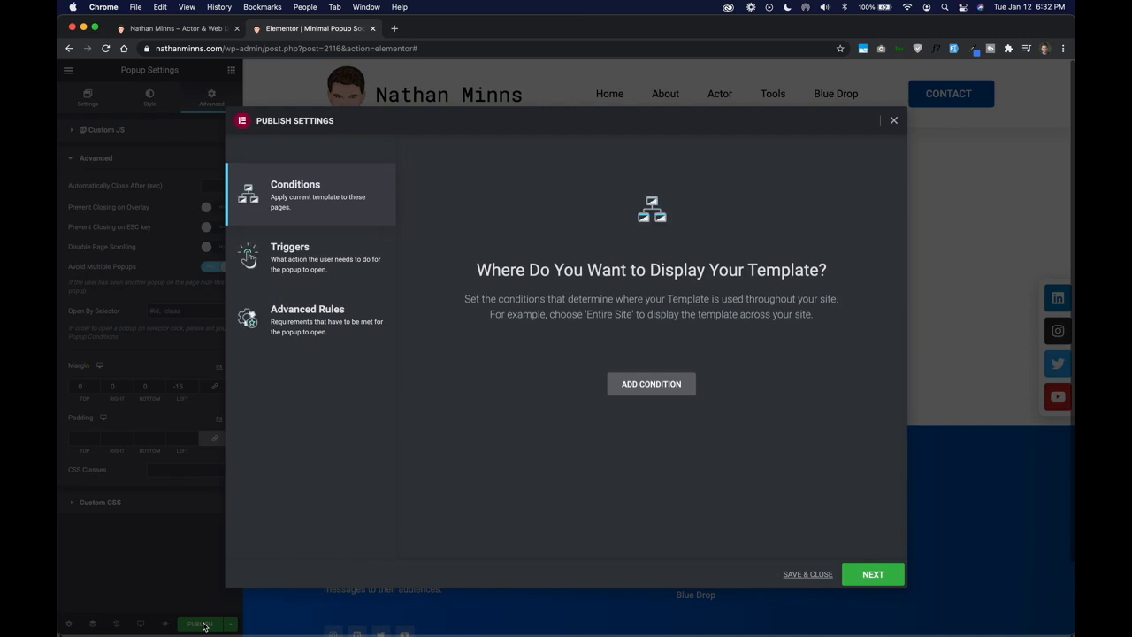
click(677, 385)
click(570, 369)
click(574, 363)
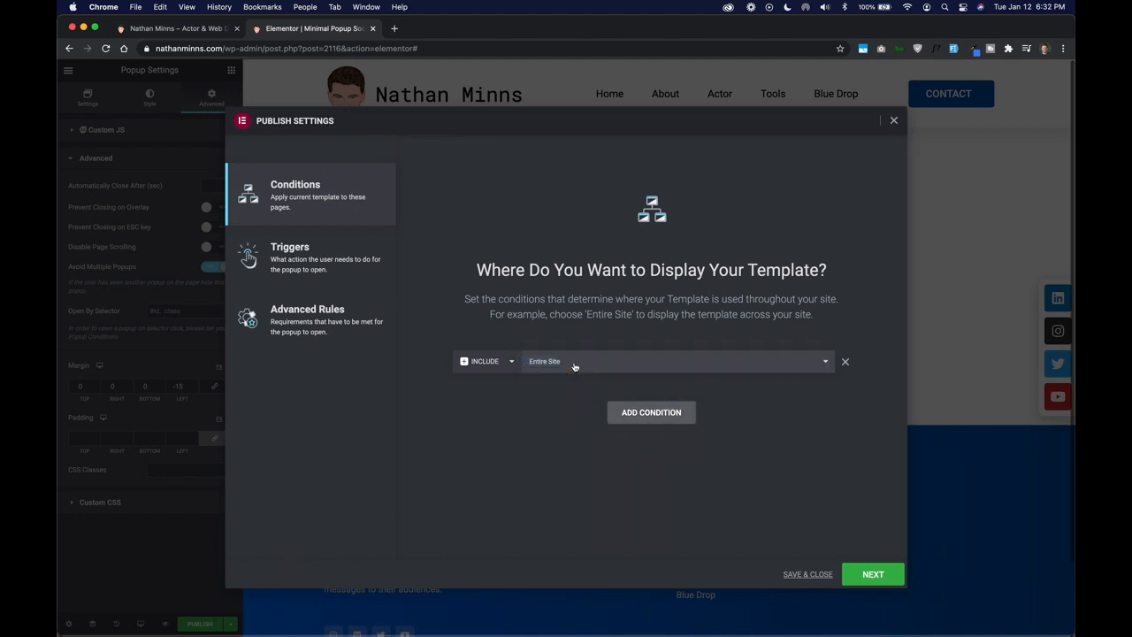
- Try Archives as the display condition and look through its archive types
click(574, 364)
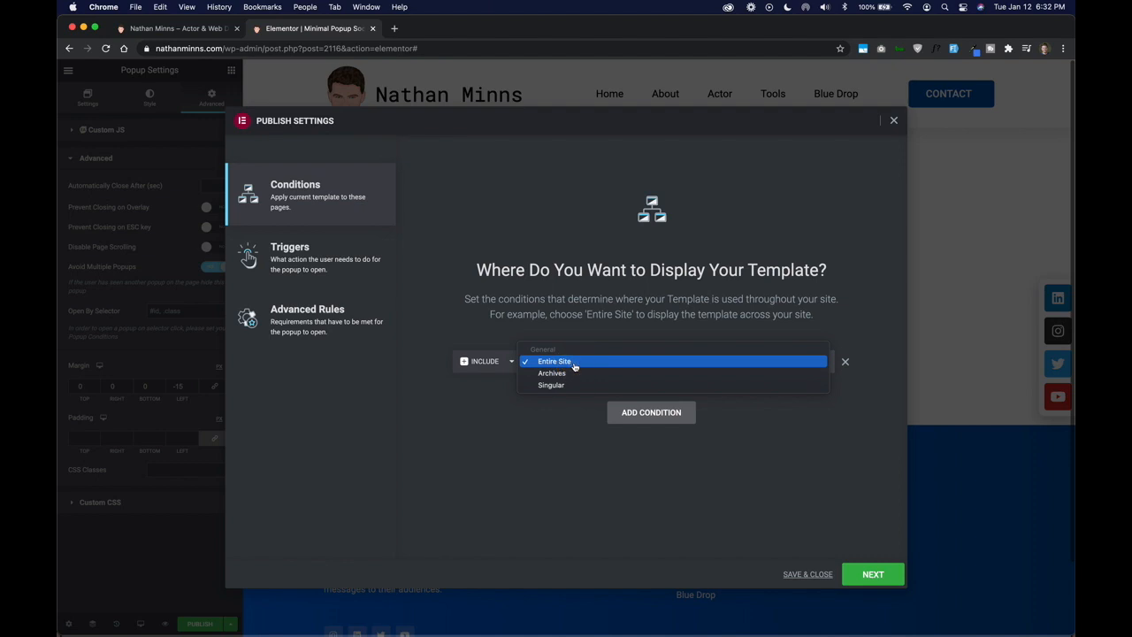
click(573, 374)
click(691, 371)
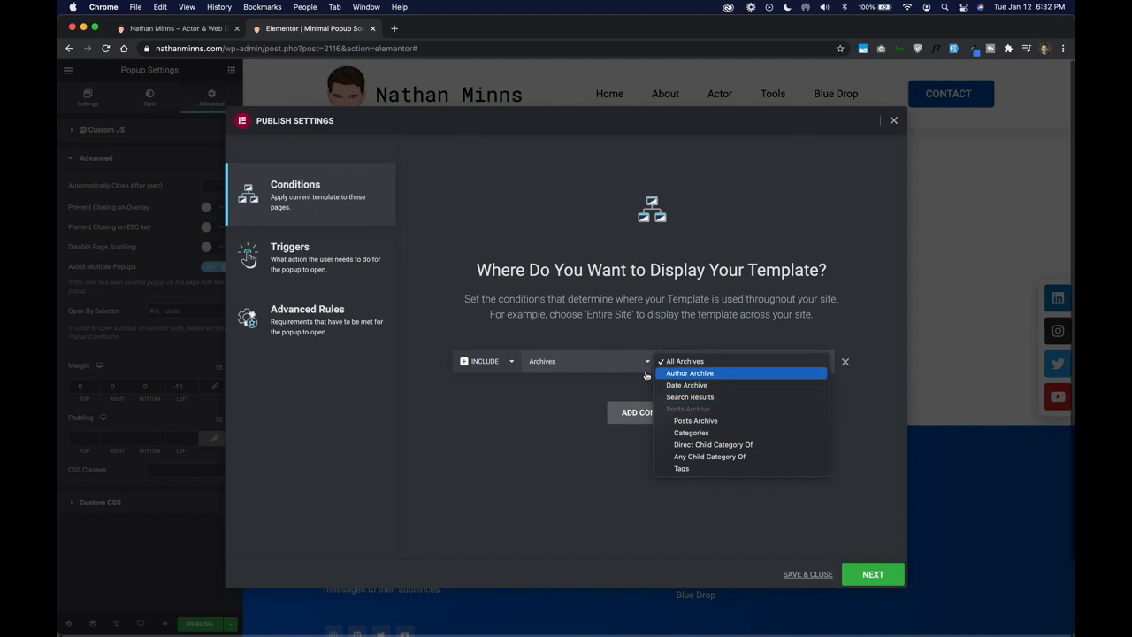
click(597, 376)
- Try Singular with Pages as the display condition, and return the condition to Entire Site
click(596, 362)
click(597, 374)
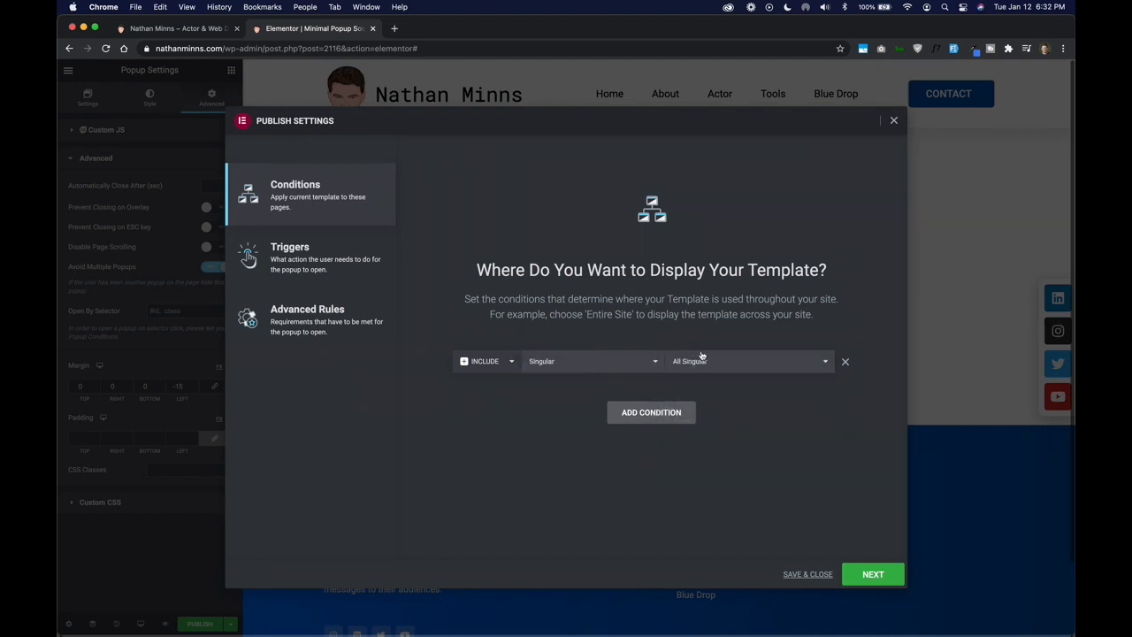
click(712, 361)
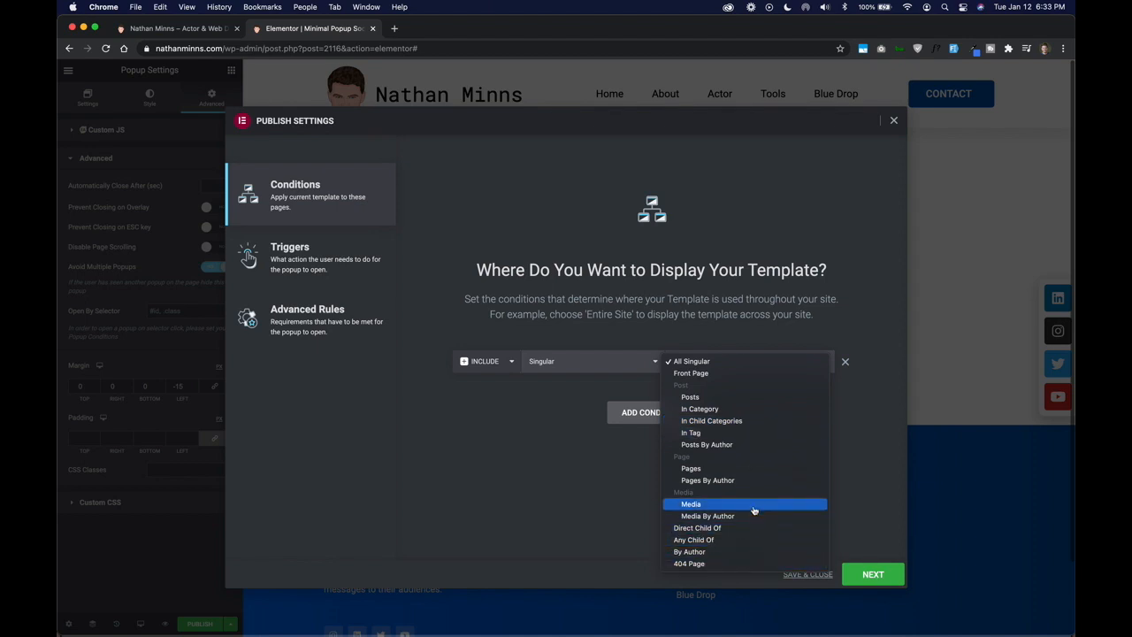
click(754, 469)
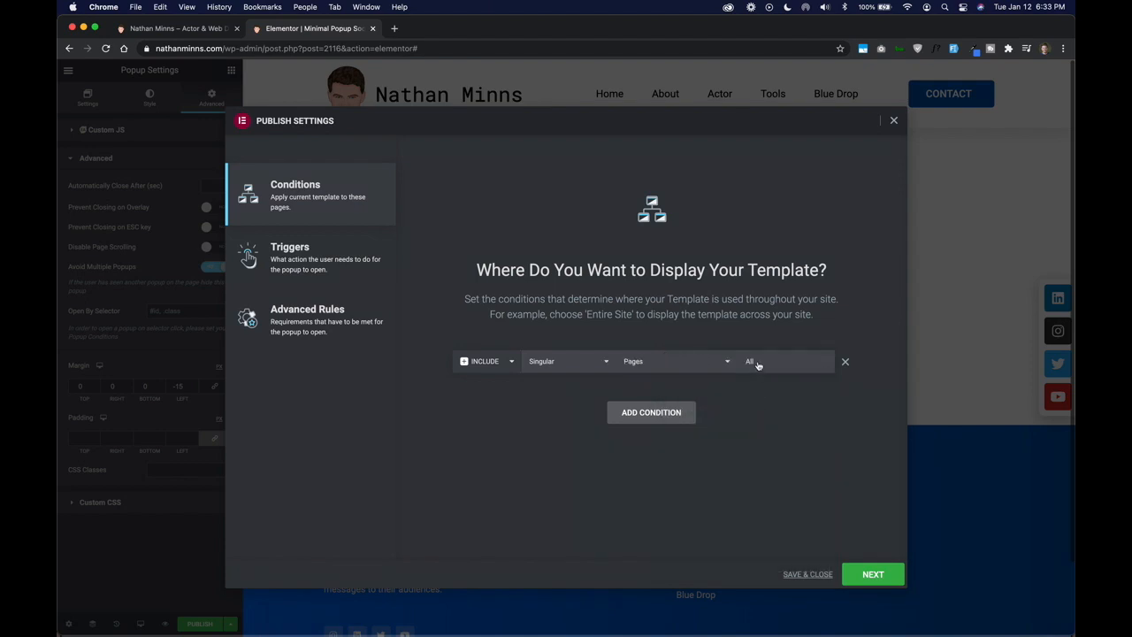
click(758, 364)
click(590, 363)
click(592, 342)
- Check the condition's include and exclude options, keep Include, and continue to the popup triggers
click(494, 369)
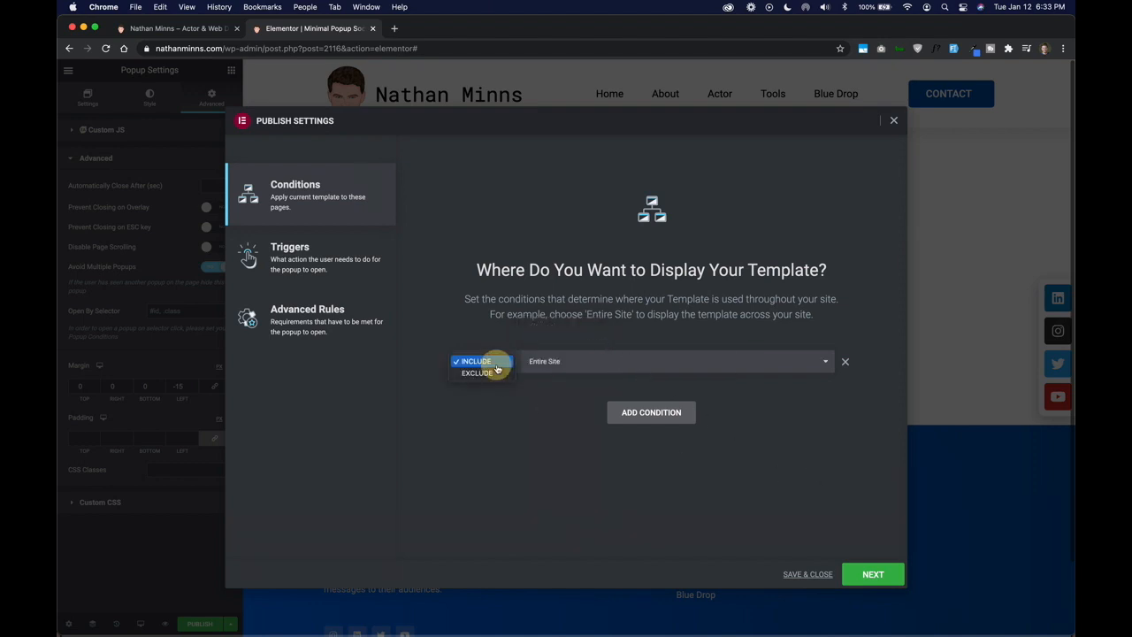
click(577, 398)
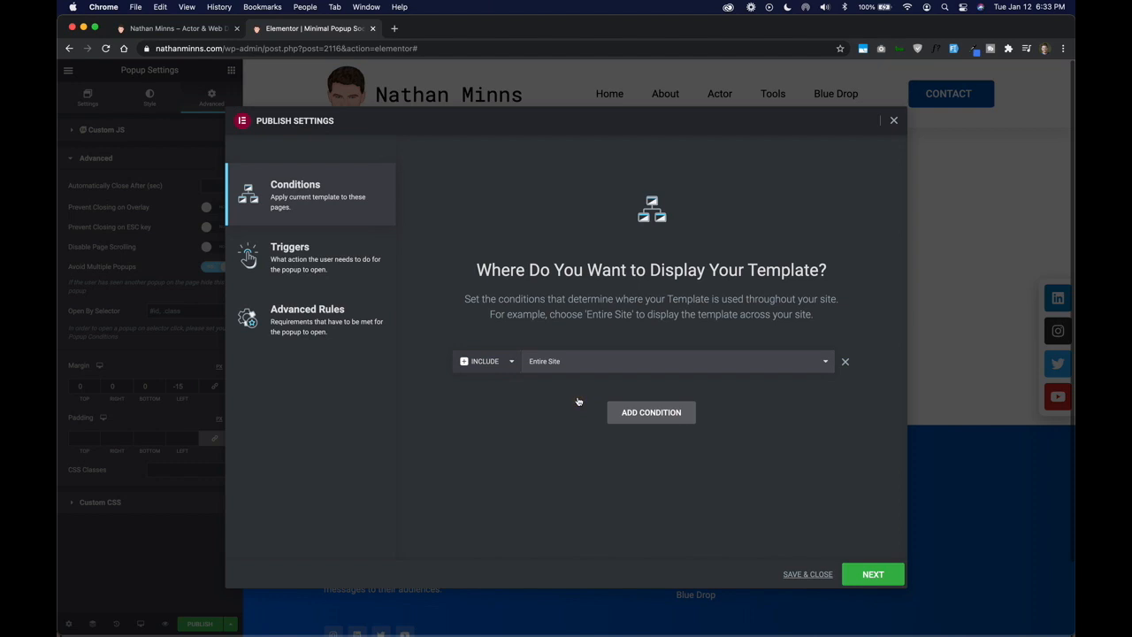
click(883, 577)
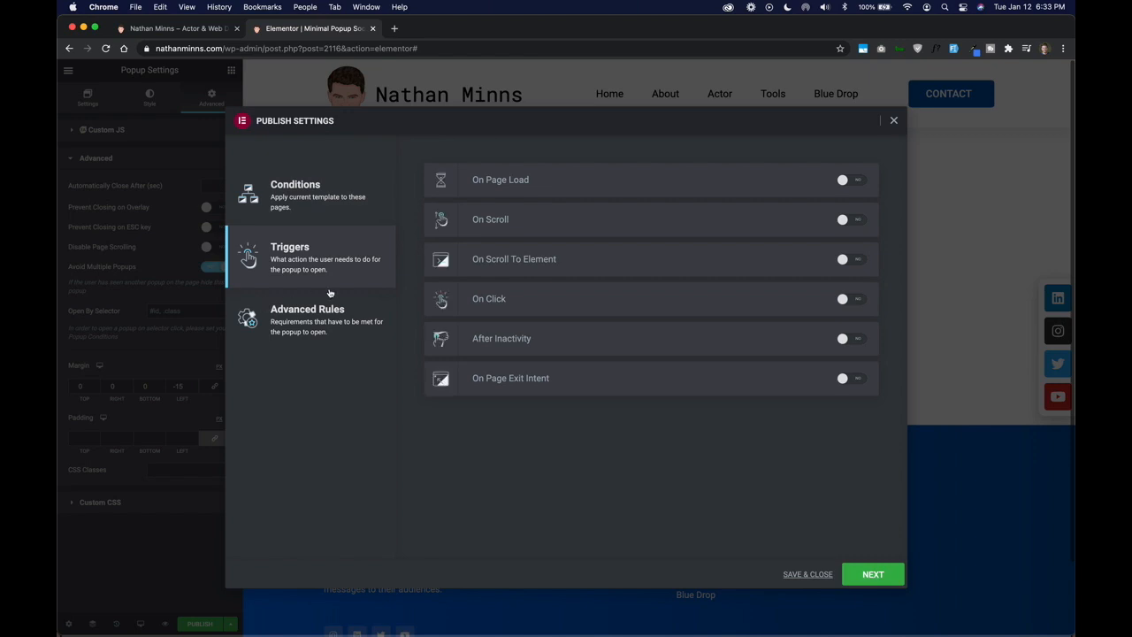
- Try the On Page Load, On Scroll, On Scroll To Element, On Click and After Inactivity triggers one by one, switching each off again
click(852, 181)
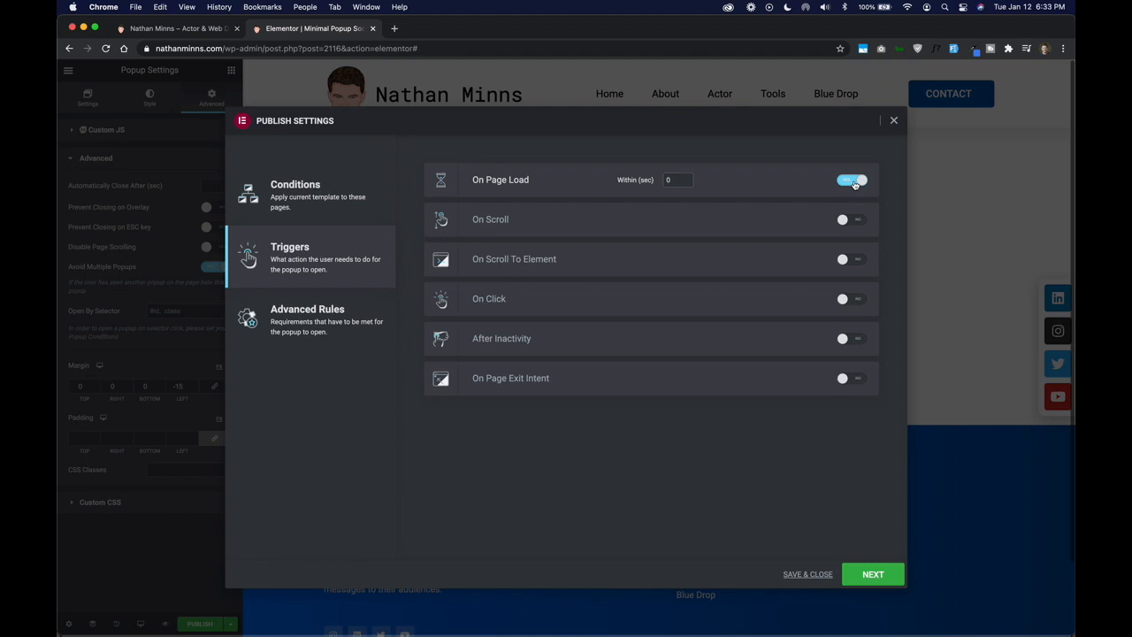
click(855, 183)
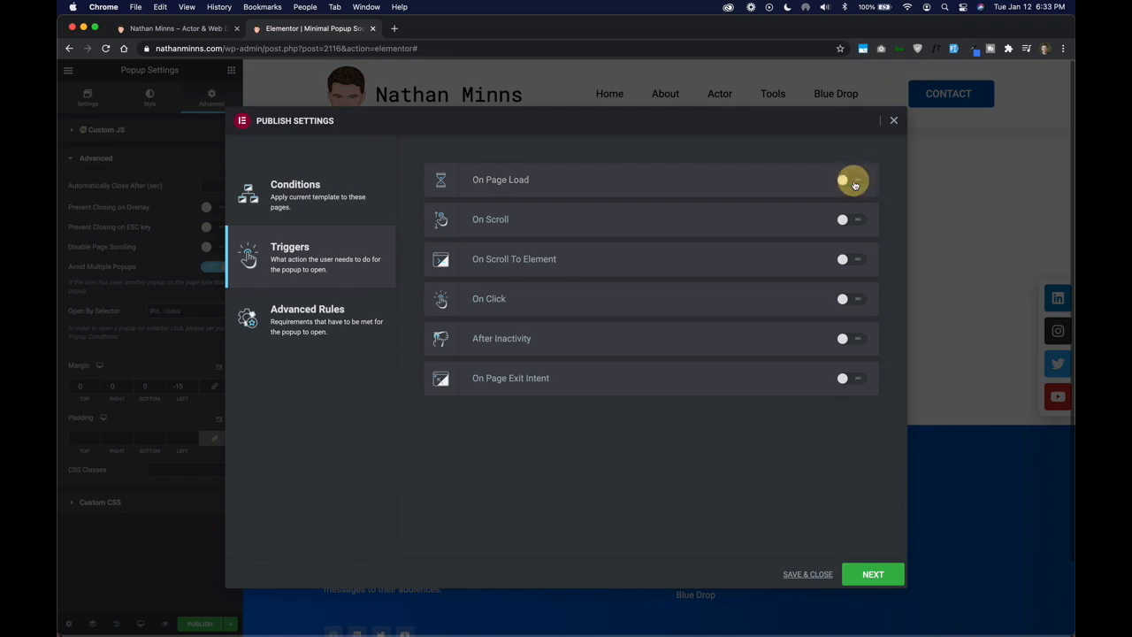
click(850, 223)
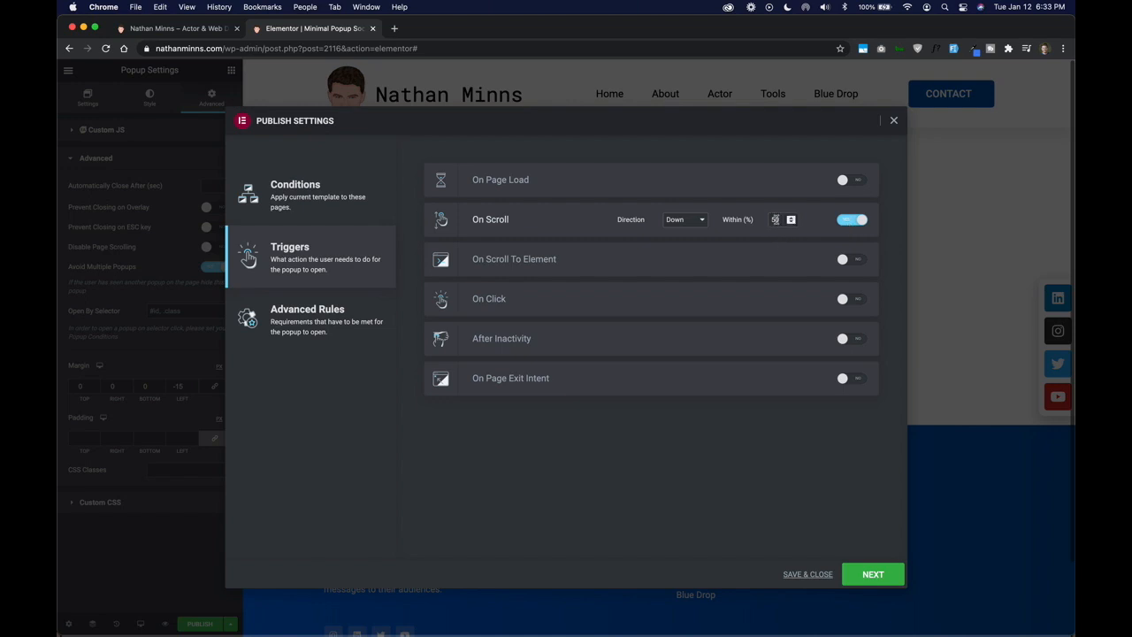
click(852, 220)
click(844, 261)
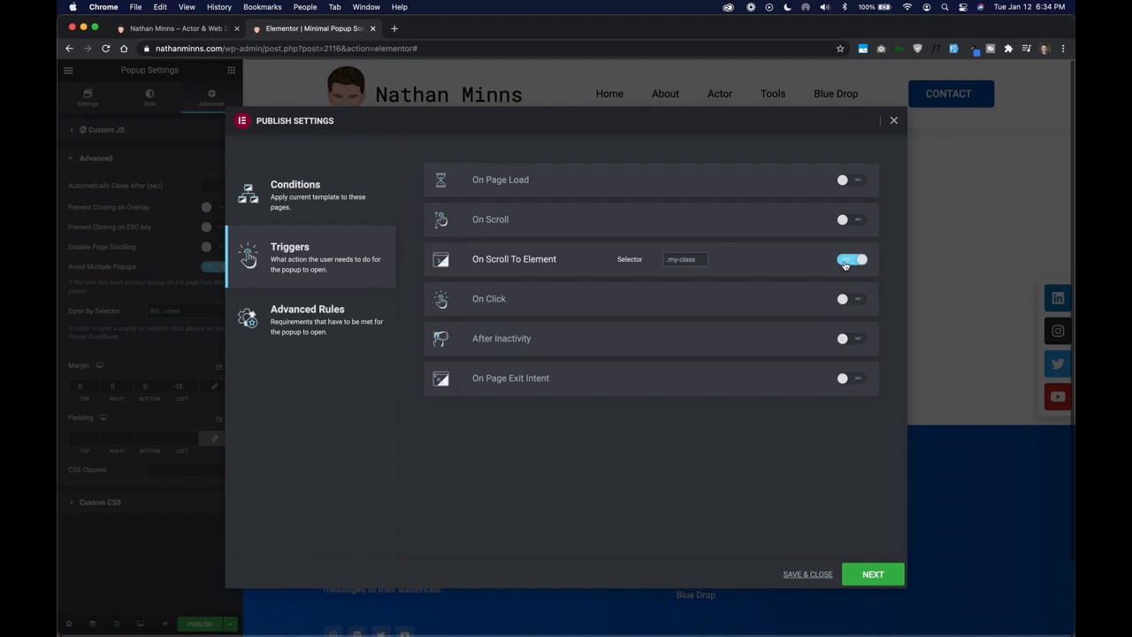
click(845, 260)
click(843, 299)
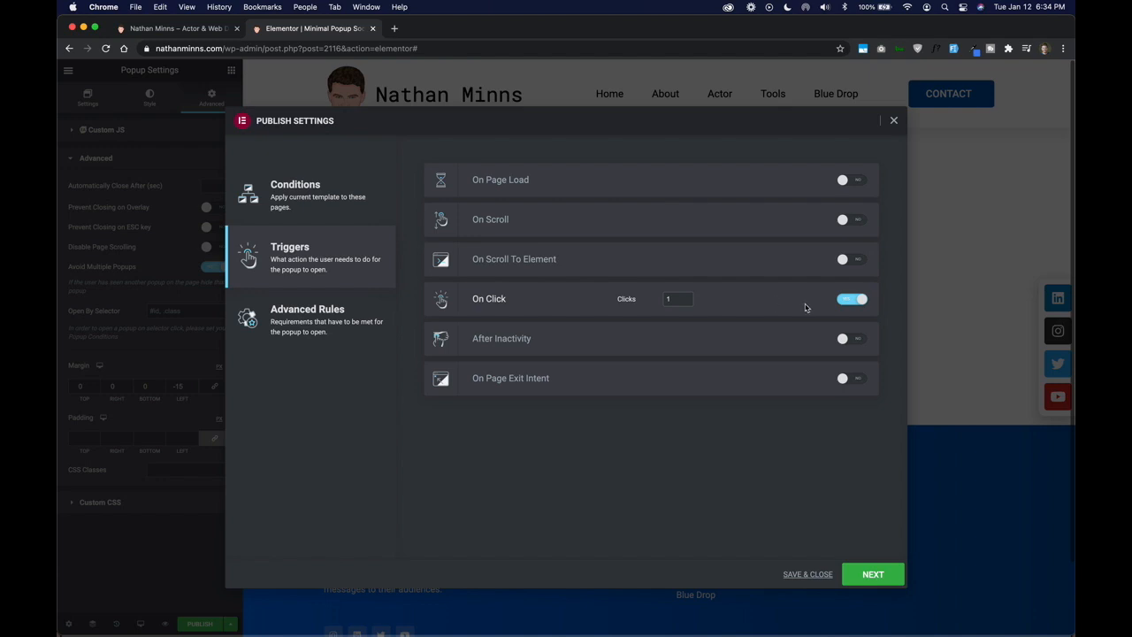
click(847, 301)
click(847, 340)
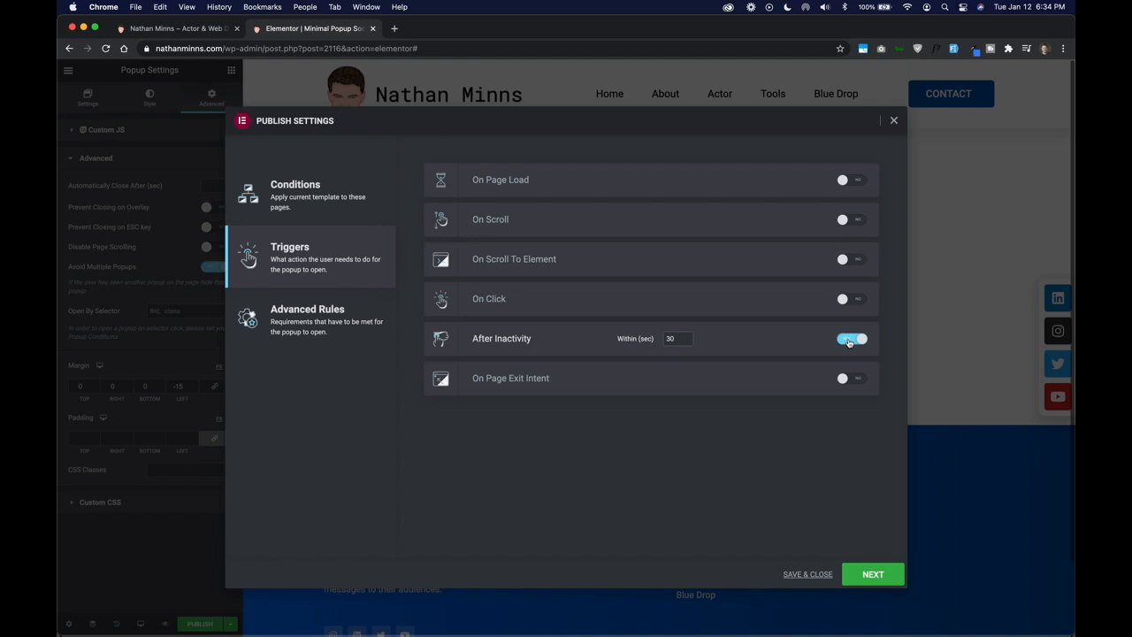
click(849, 341)
- Enable the On Page Exit Intent trigger and continue to the advanced rules
click(854, 381)
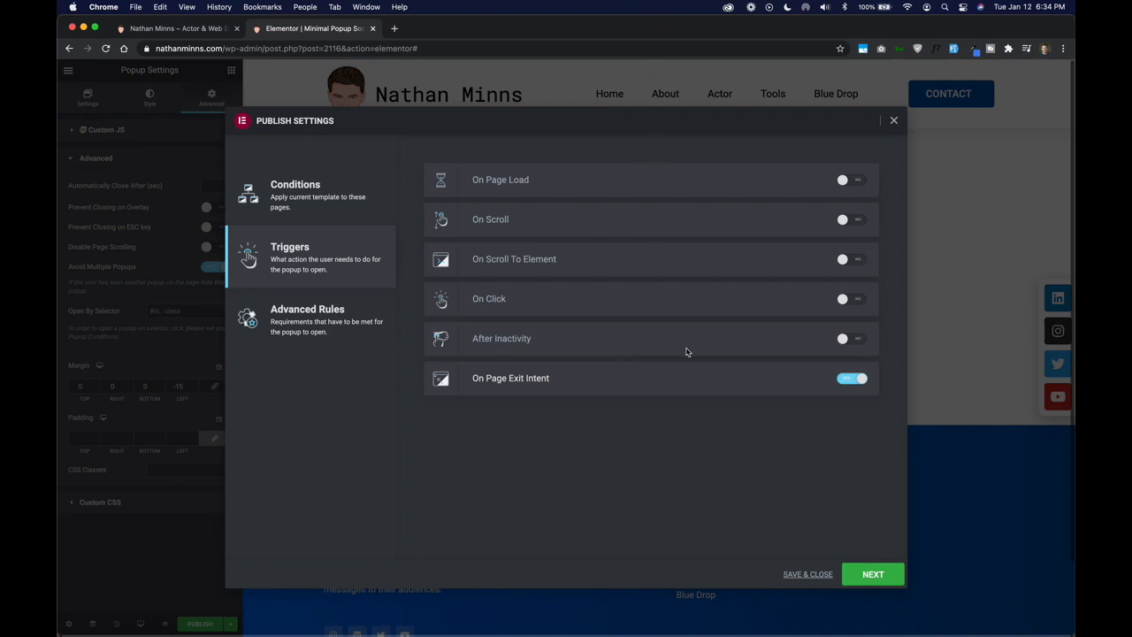
click(873, 575)
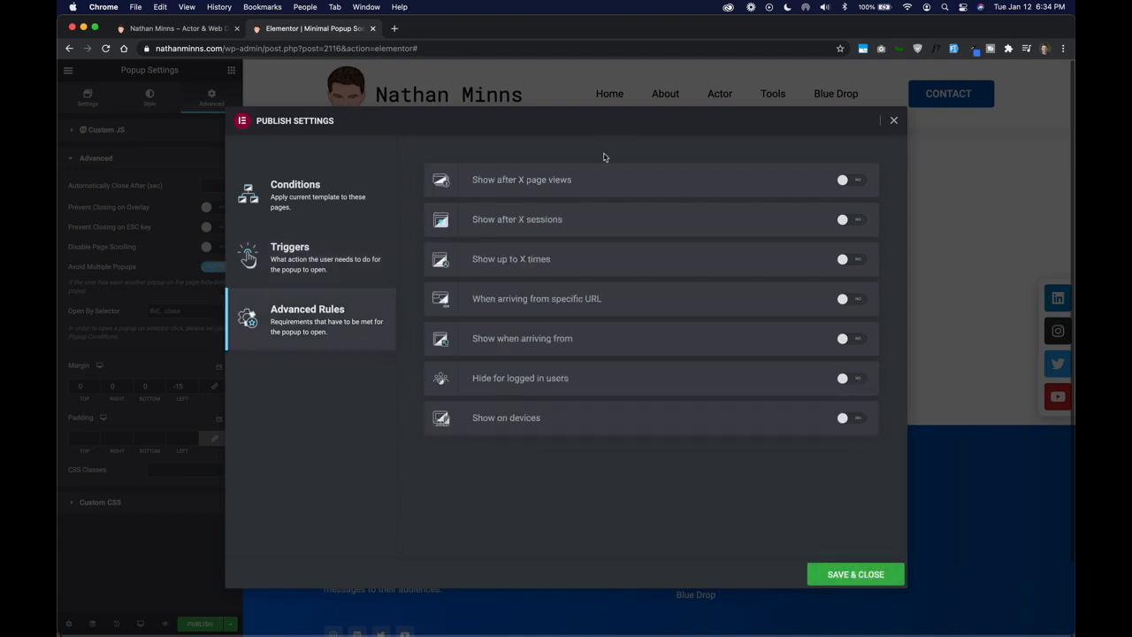
- Try the Show after X page views and Show after X sessions rules, switching each off again
click(847, 182)
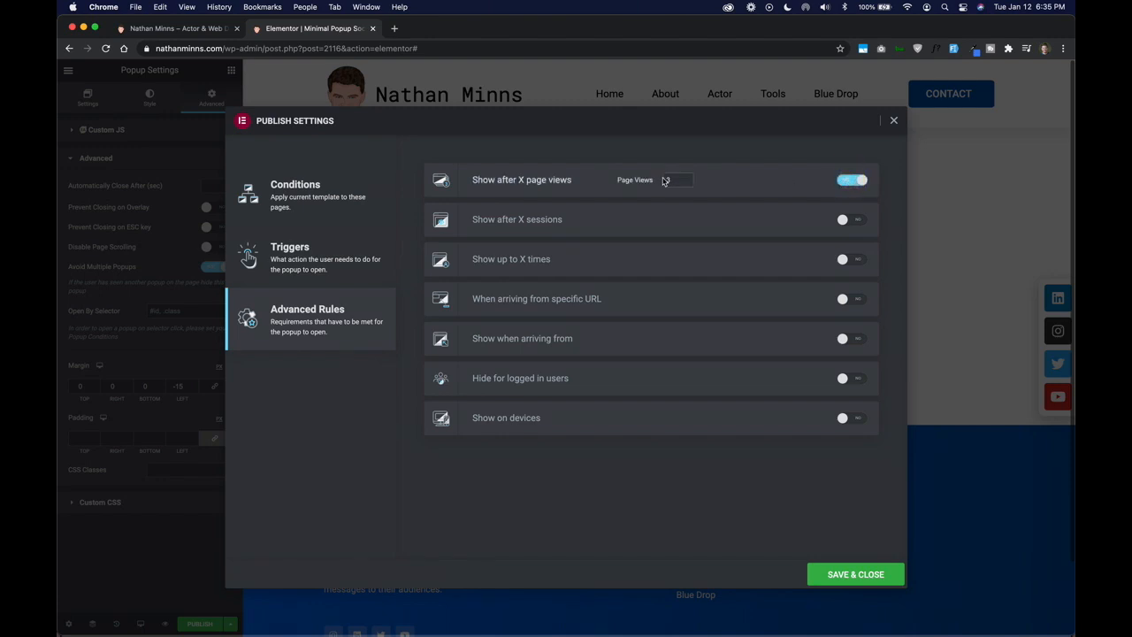
click(862, 181)
click(856, 221)
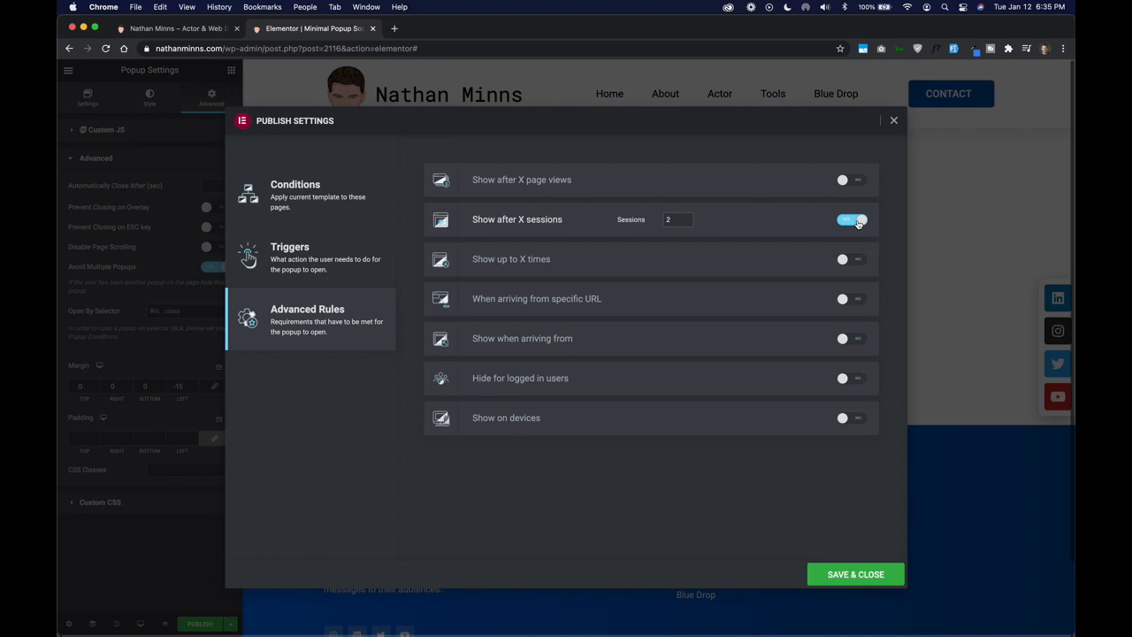
click(664, 220)
click(739, 224)
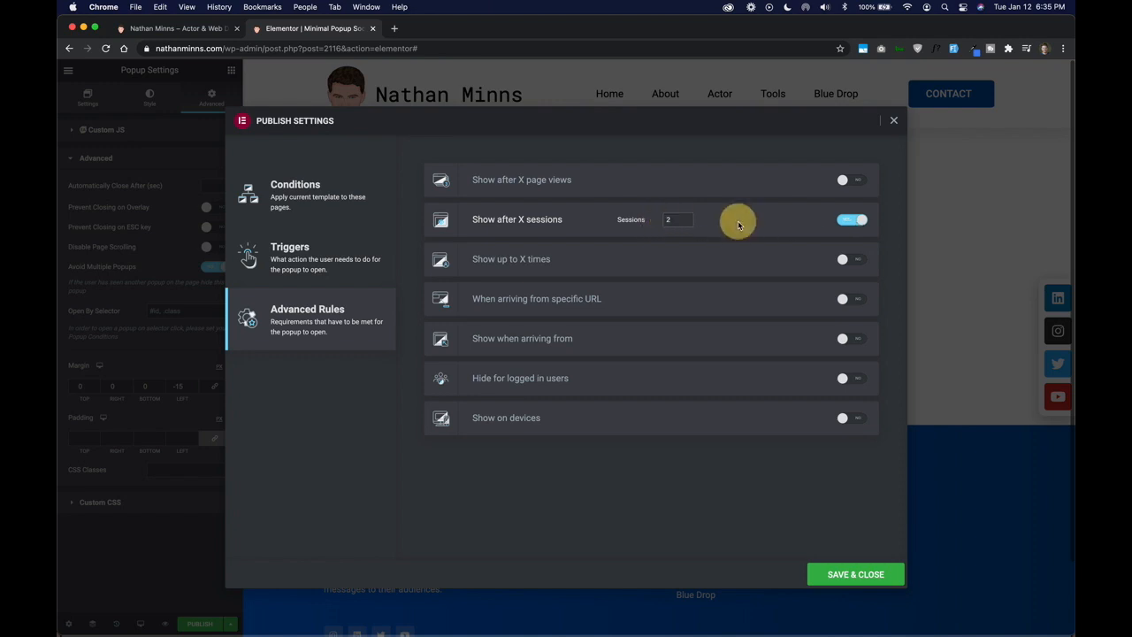
click(851, 220)
- Enable the Show up to X times rule and set it to 2 times
click(852, 259)
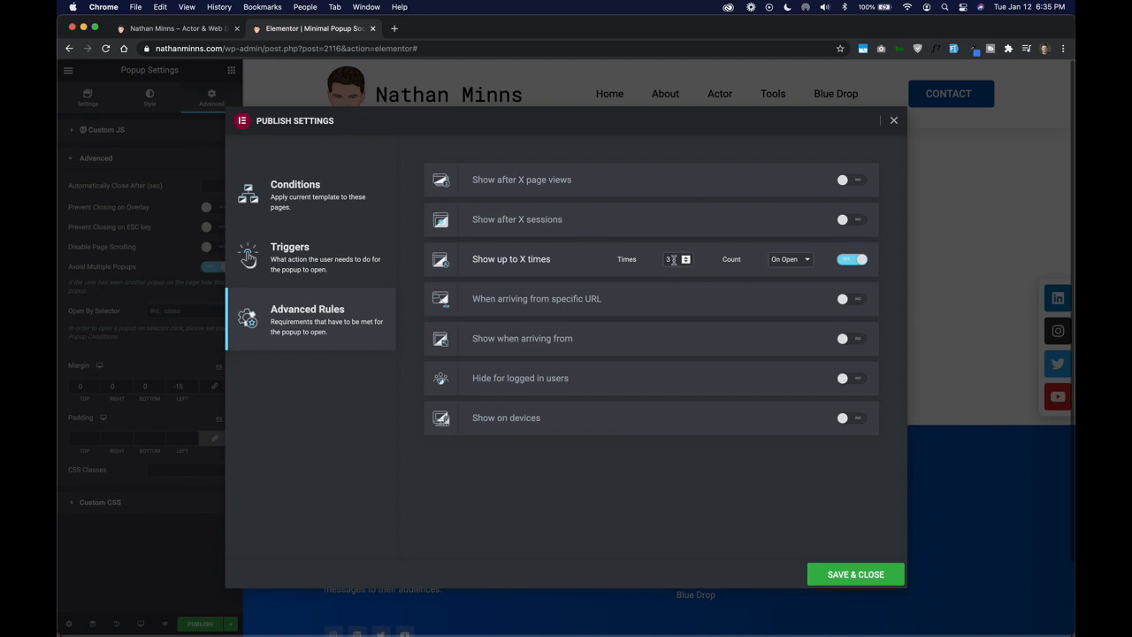
click(670, 259)
drag(673, 259, 650, 259)
click(641, 255)
- Try the When arriving from specific URL rule, check its Show option and URL field, and switch it off again
click(843, 298)
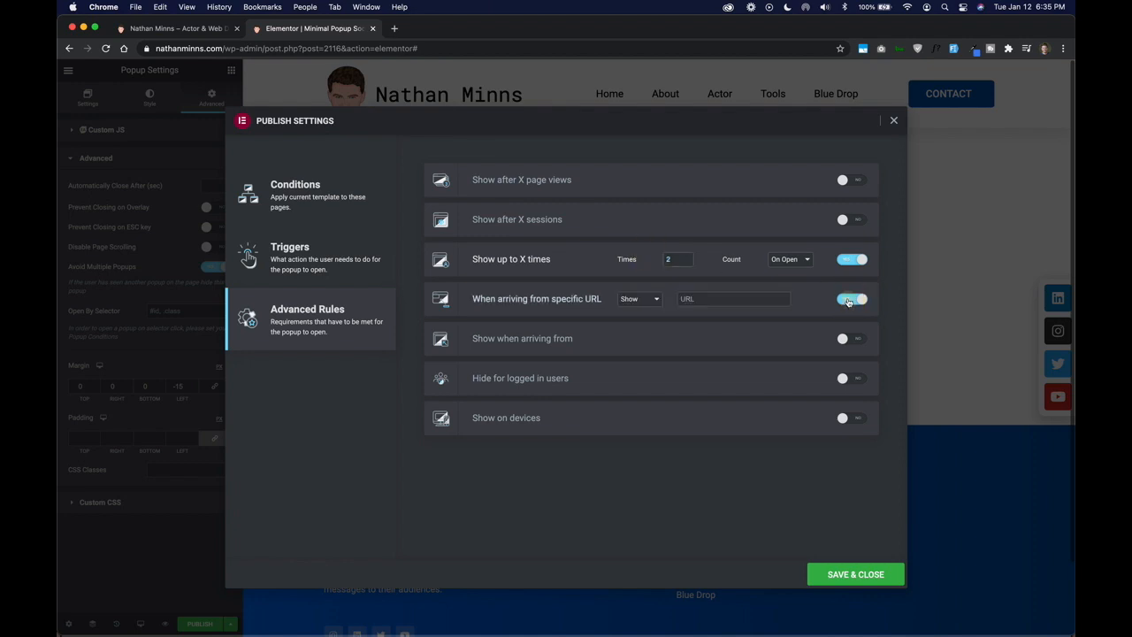
click(687, 298)
click(655, 299)
click(629, 298)
click(814, 300)
- Enable the Show when arriving from rule
click(852, 338)
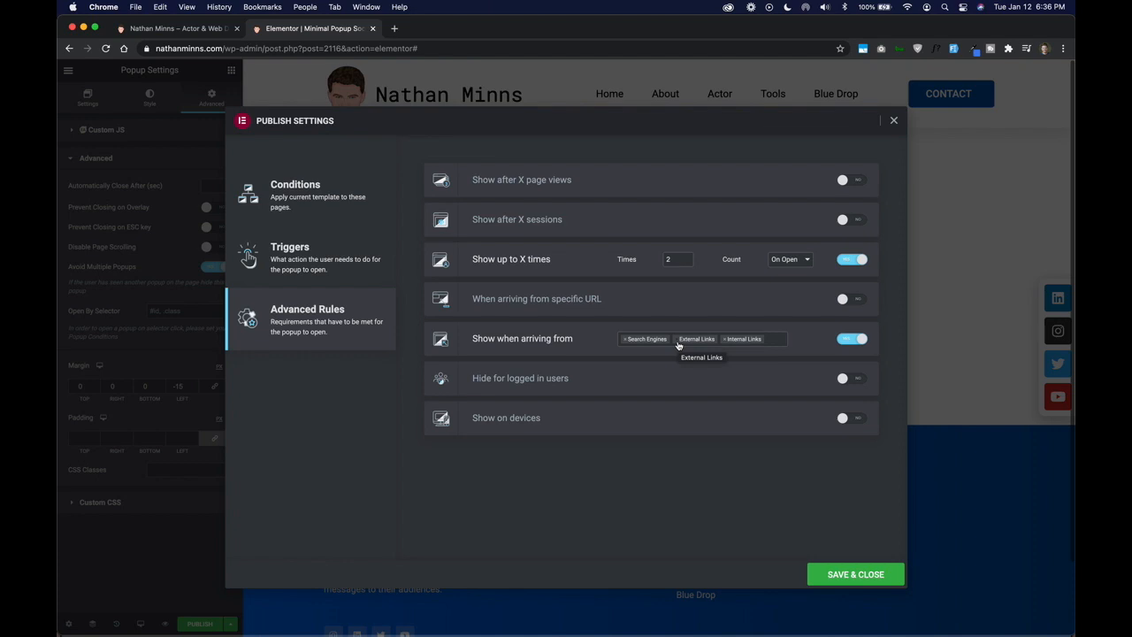
- Switch off the Show when arriving from rule, and try the Hide for logged in users rule, switching it off again
click(845, 345)
click(853, 382)
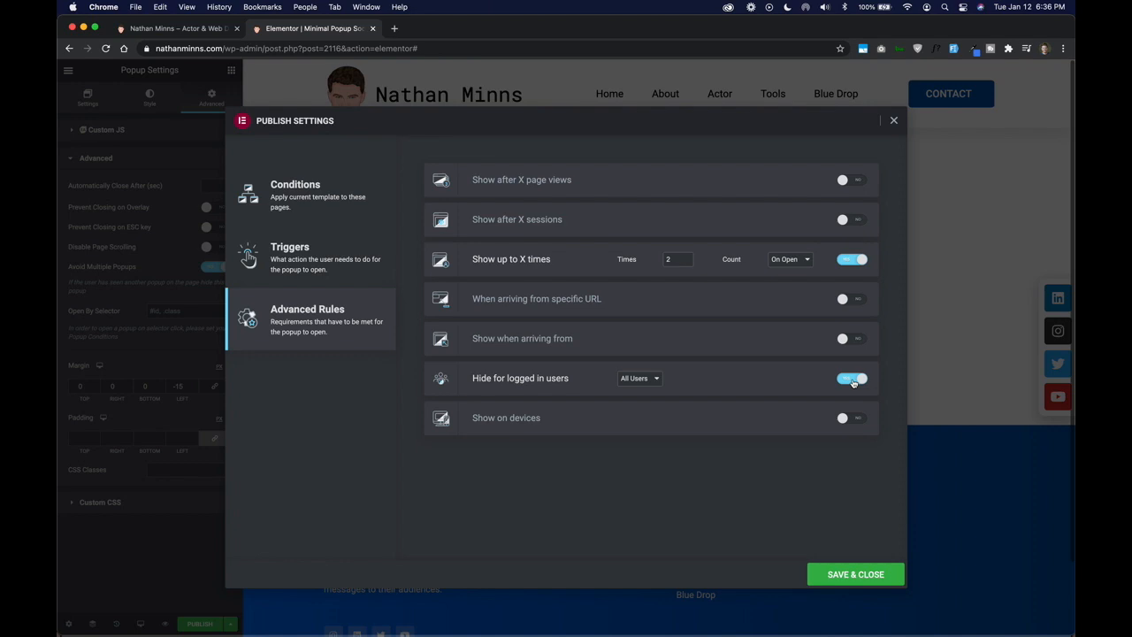
click(853, 381)
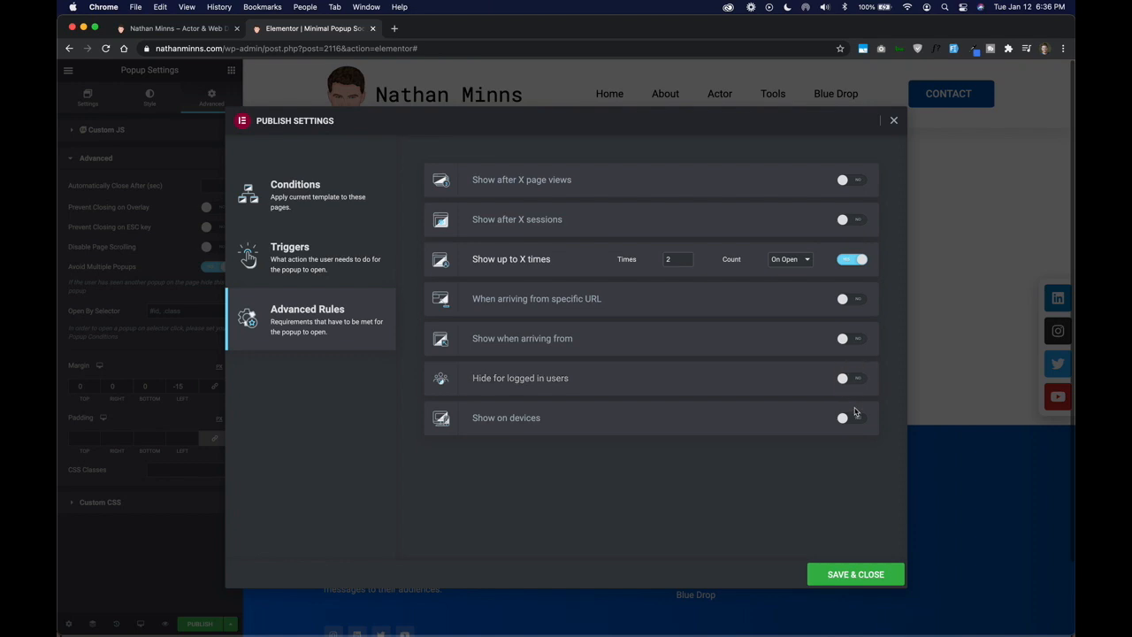
- Enable the Show on devices rule, remove Tablet and Mobile from its devices, and save the publish settings
click(852, 420)
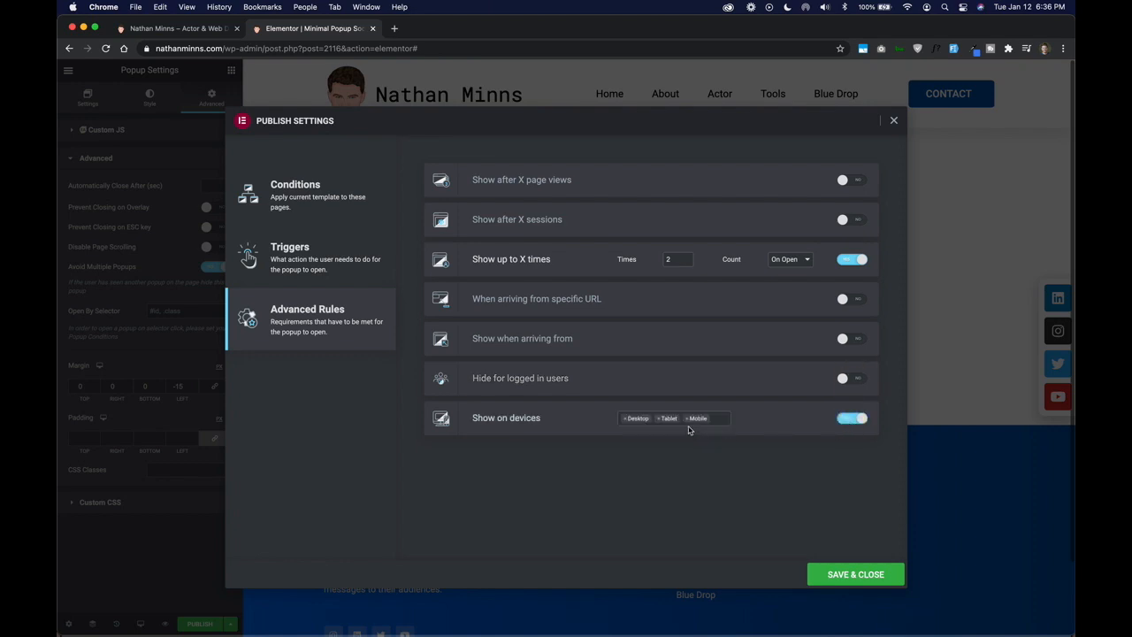
click(659, 419)
click(660, 419)
click(744, 420)
click(854, 574)
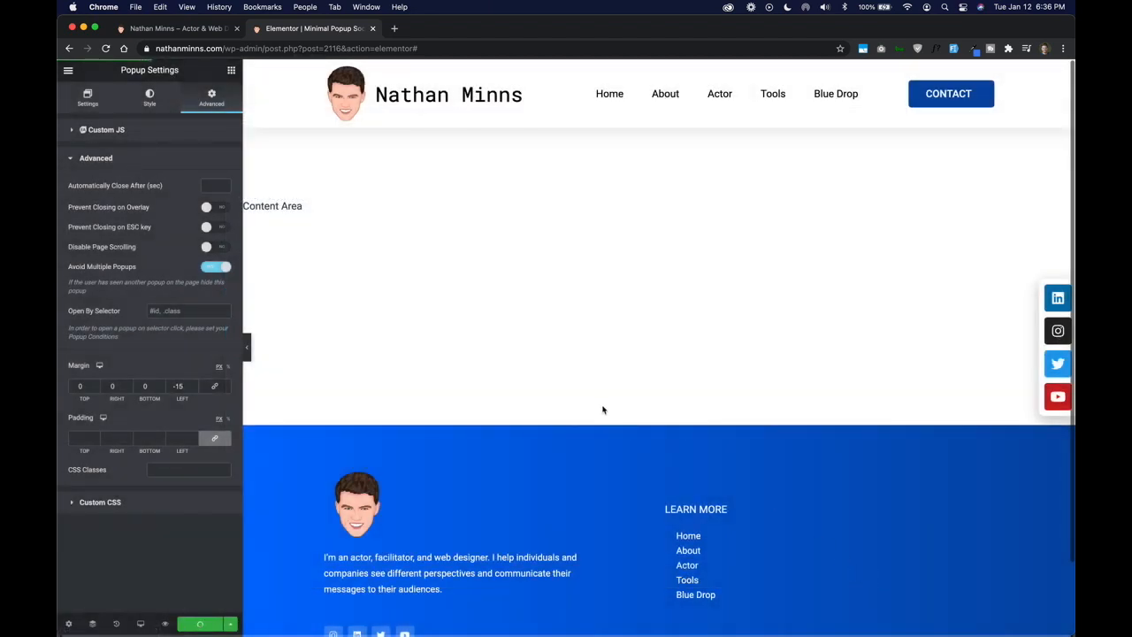
- Switch to the live home page and check how the published social icons popup displays while browsing it
click(177, 29)
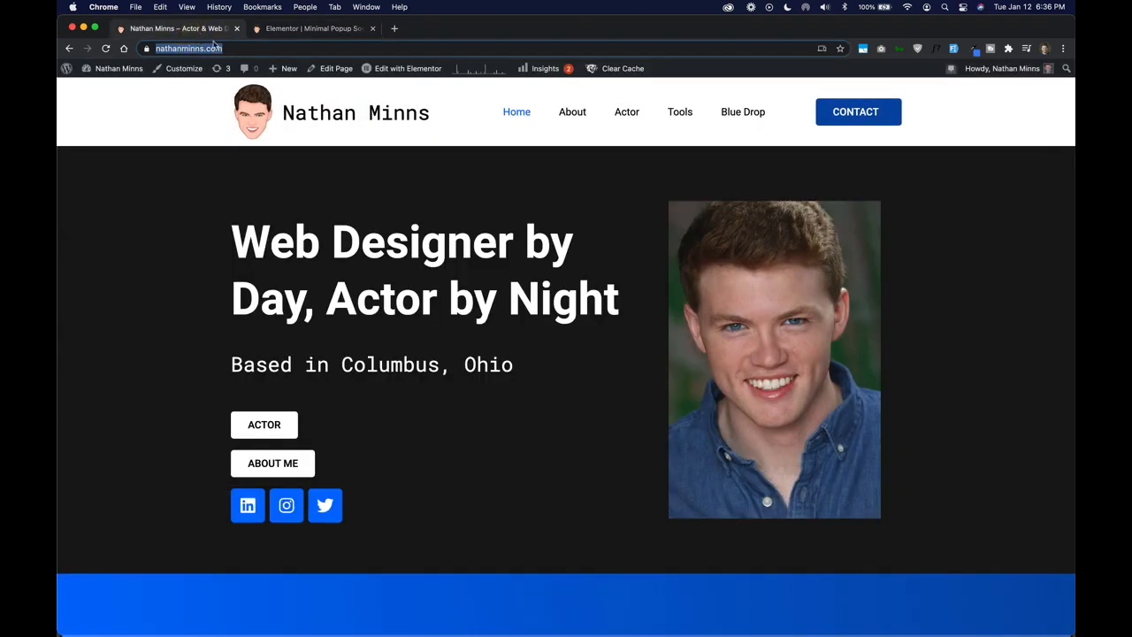
click(546, 348)
scroll(548, 351, down, 1)
scroll(547, 351, up, 1)
click(468, 295)
drag(591, 311, 528, 290)
click(467, 295)
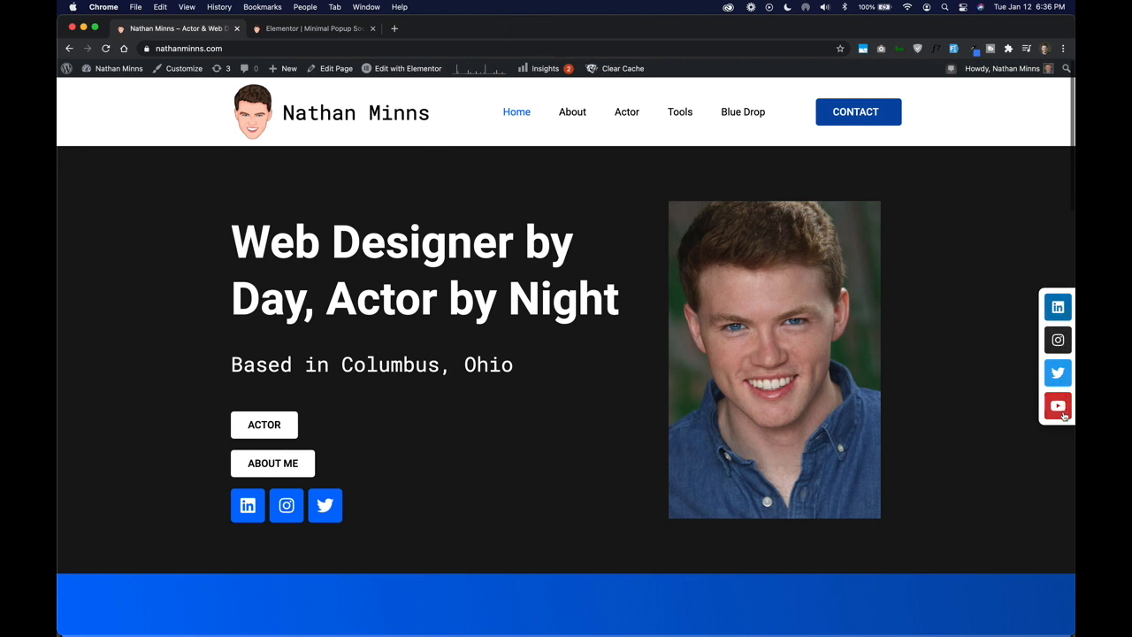
click(430, 420)
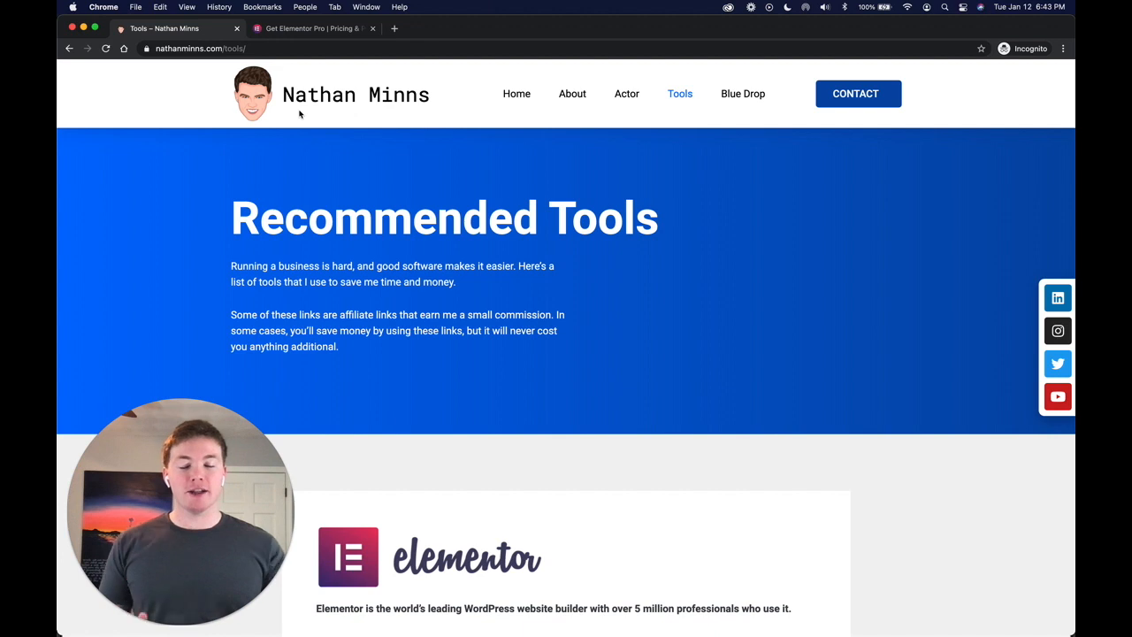
- View the Elementor Pro pricing page and the Elementor entry on the Recommended Tools page, and open its Explore Elementor link
click(337, 35)
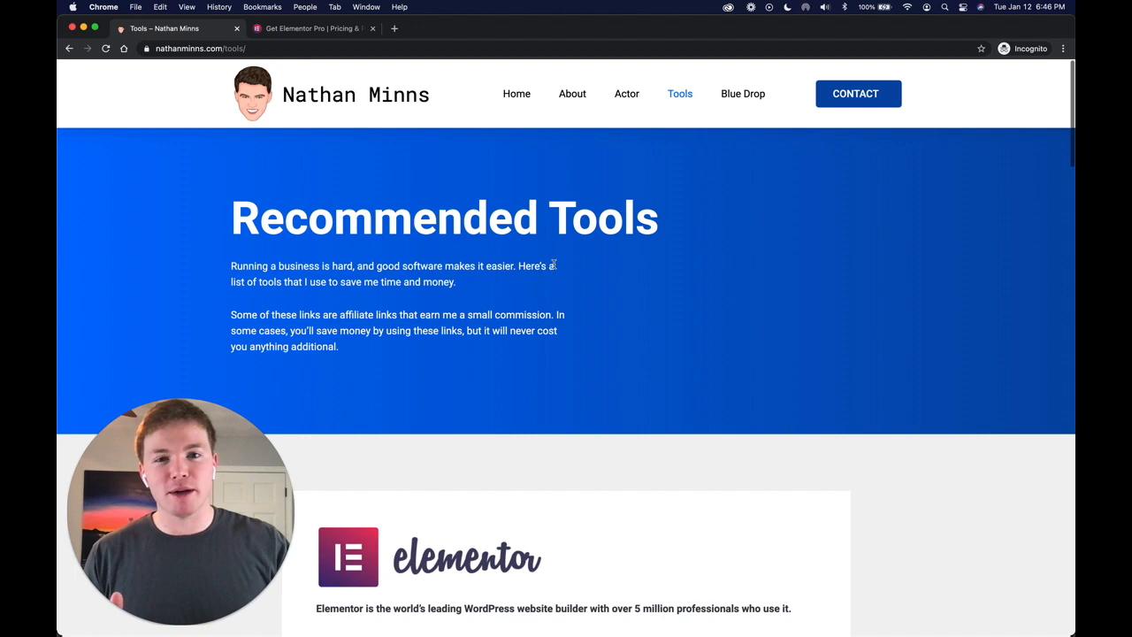
scroll(554, 265, down, 5)
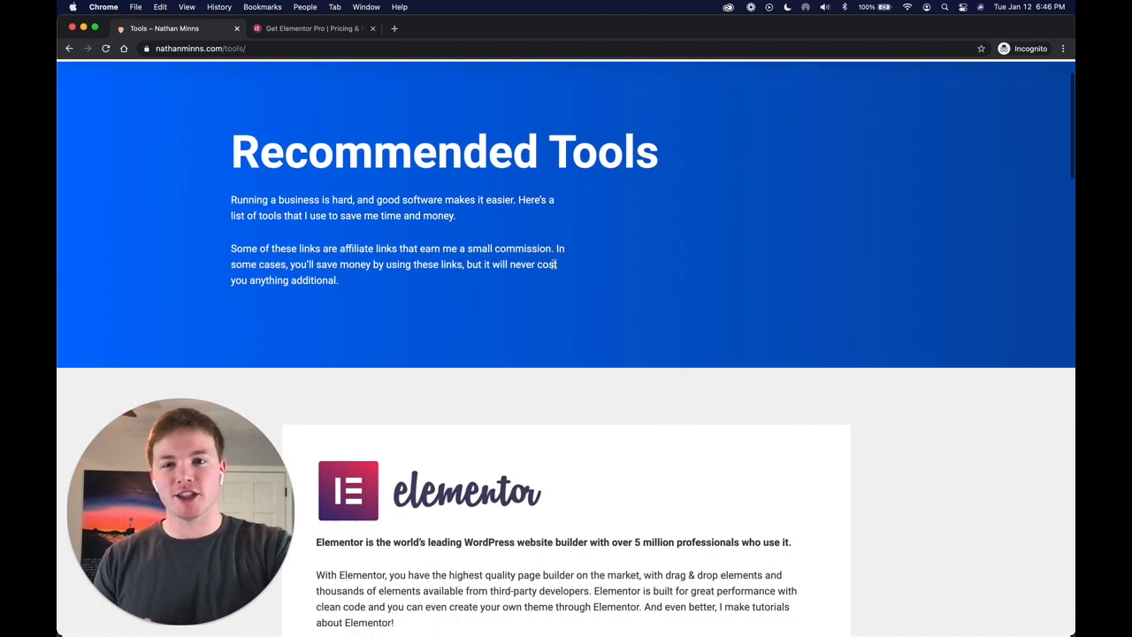
scroll(555, 268, down, 2)
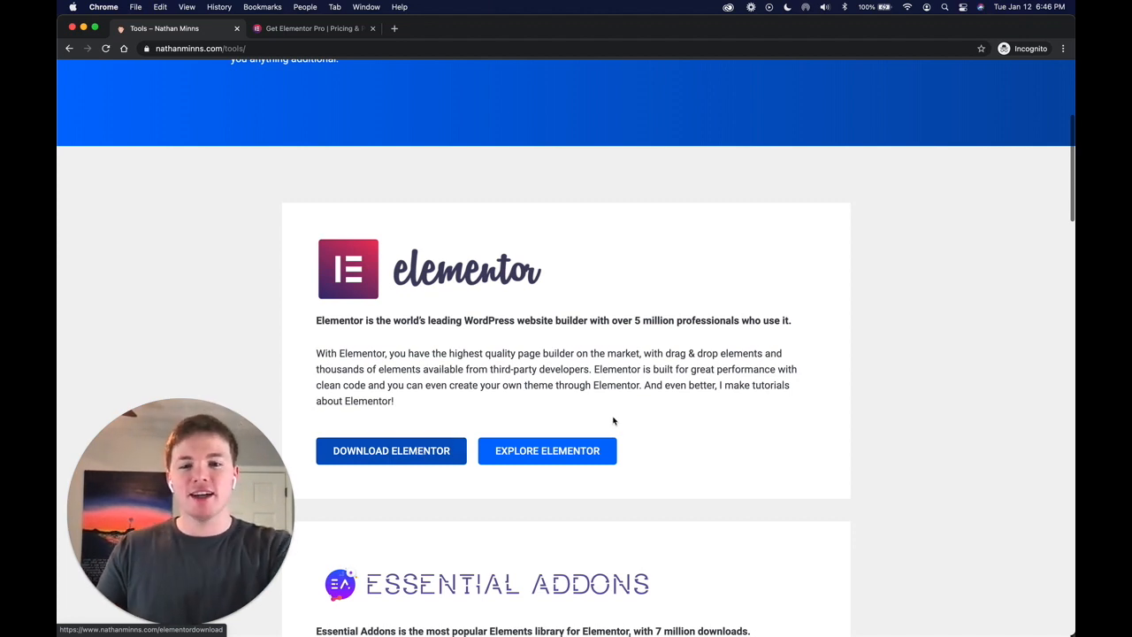
click(583, 452)
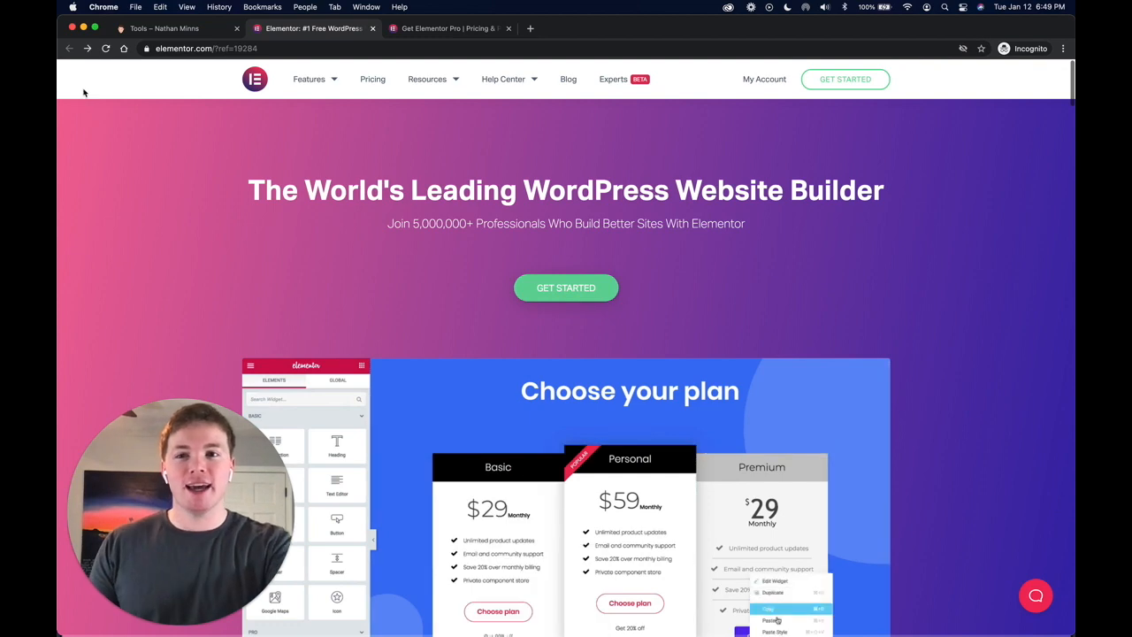
- Return to the Recommended Tools page and look over its Essential Addons and Bluehost entries
click(159, 28)
scroll(362, 265, down, 5)
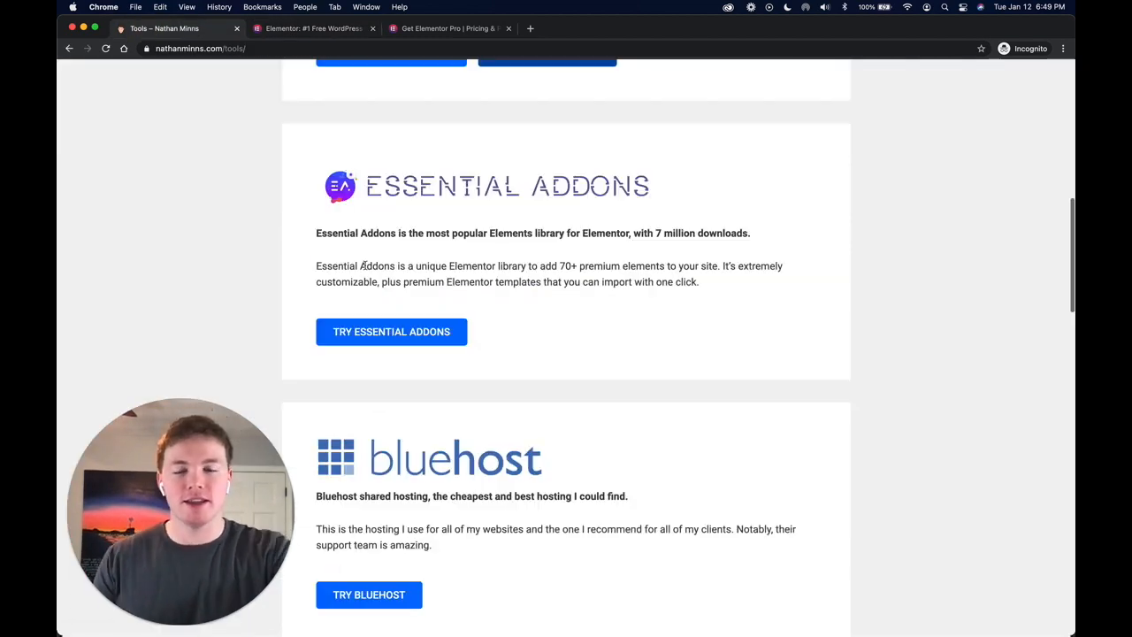
scroll(364, 265, up, 5)
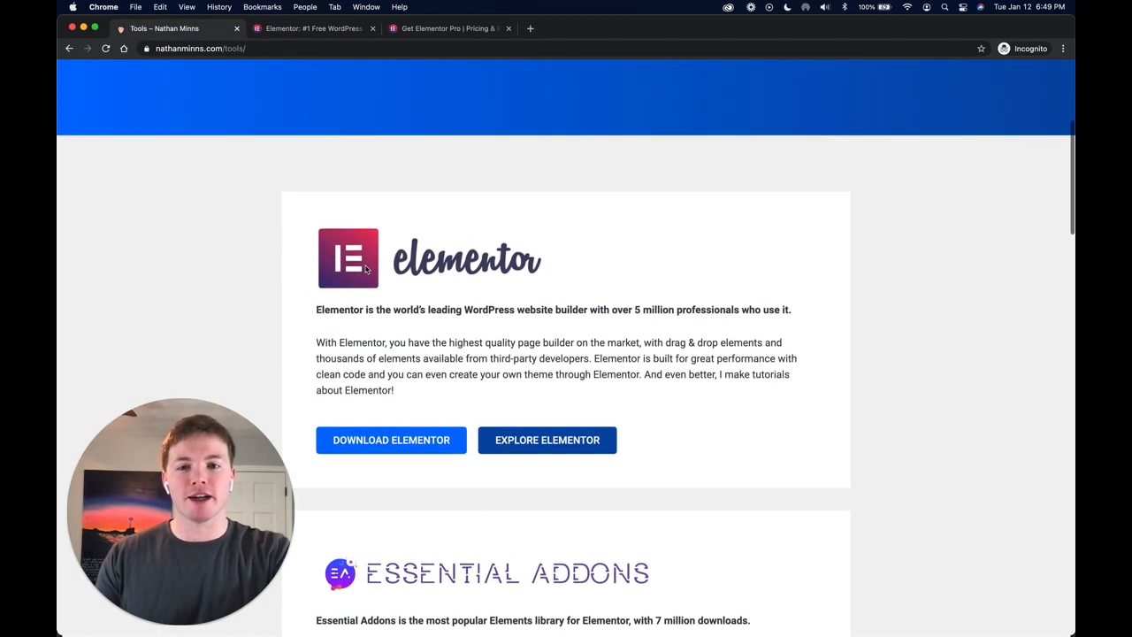
scroll(366, 268, up, 3)
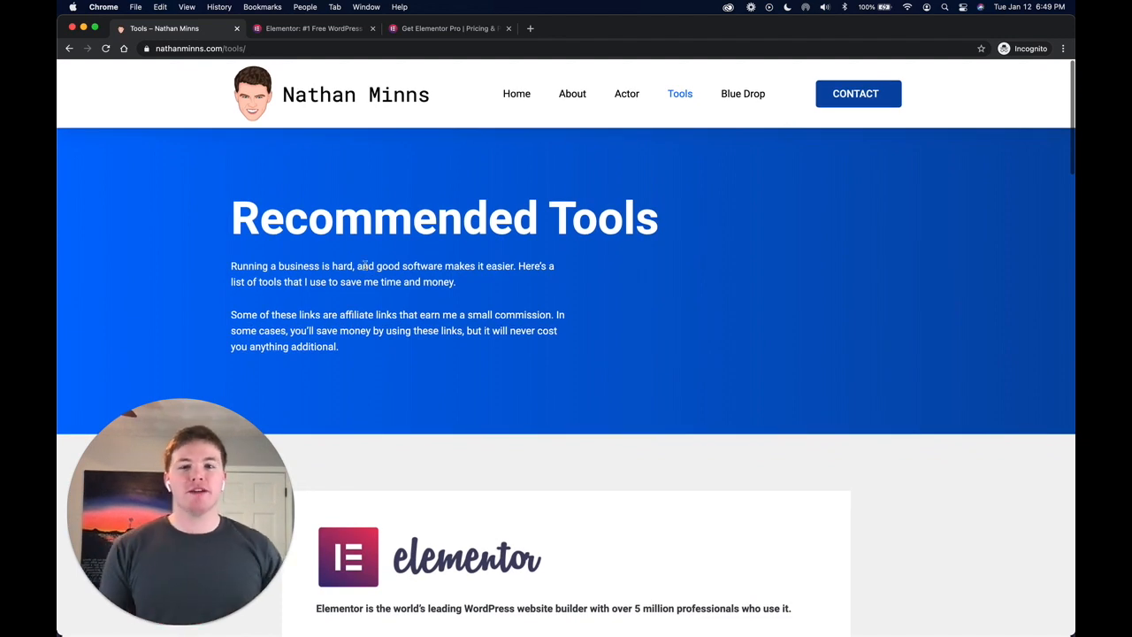